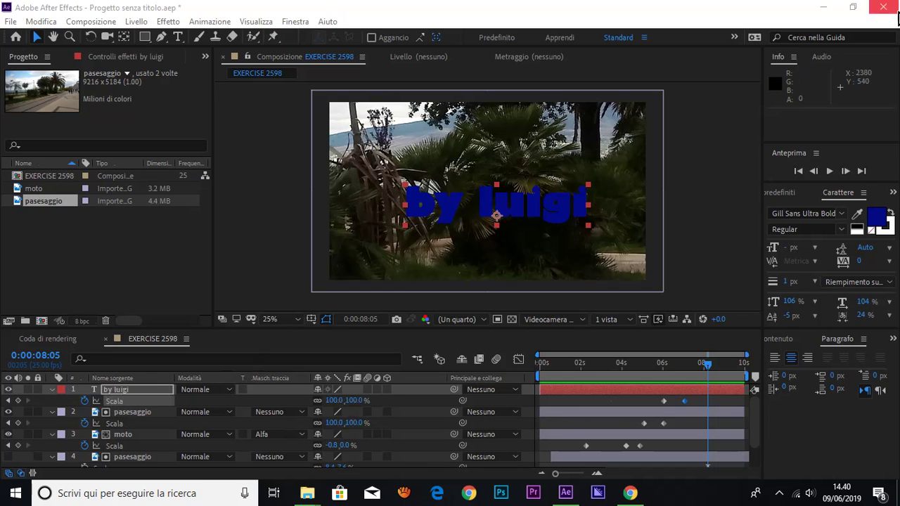
- Preview the composition from the start, dismissing a security pop-up along the way
click(798, 171)
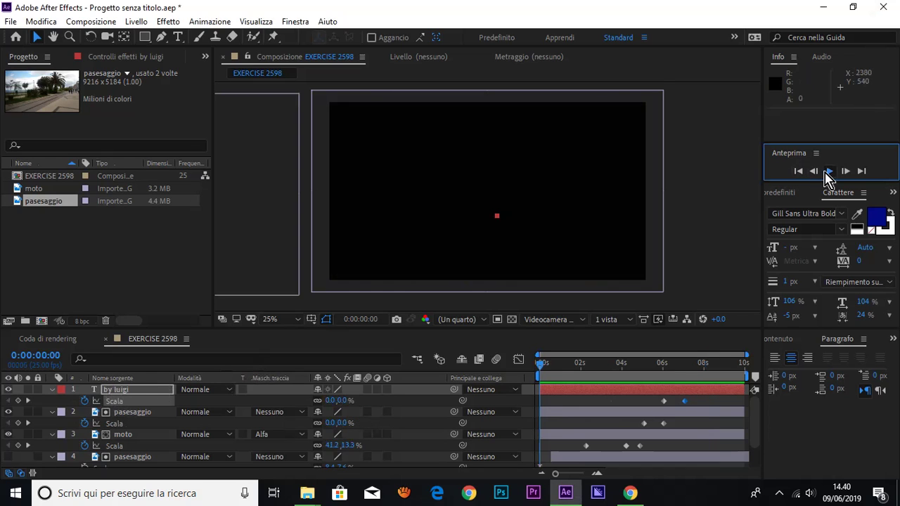
click(829, 172)
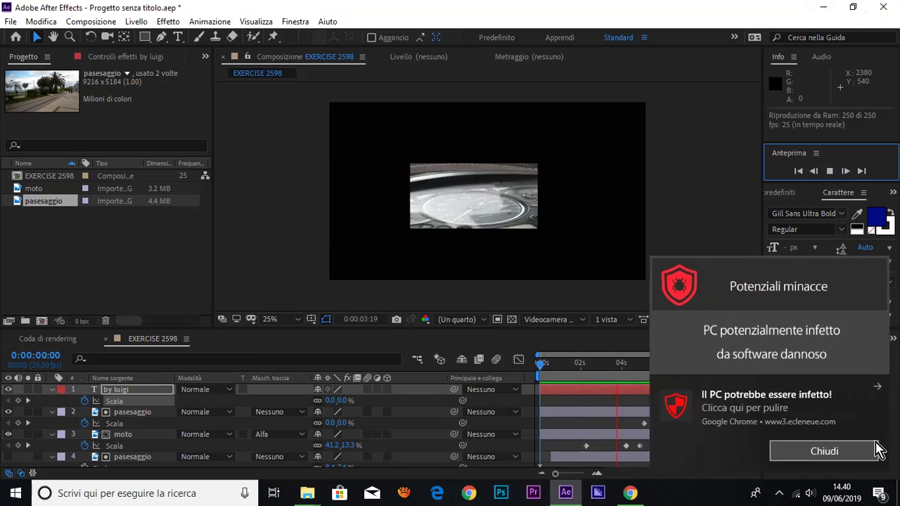
click(871, 450)
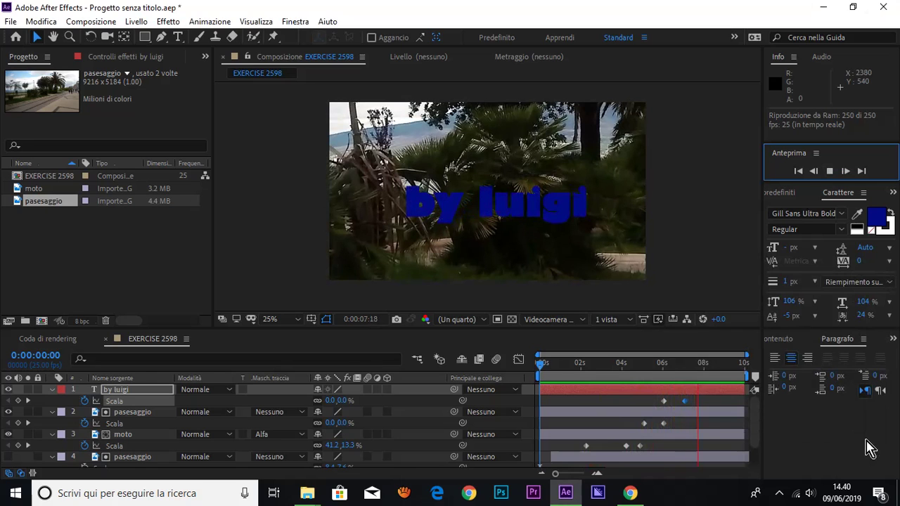
click(830, 171)
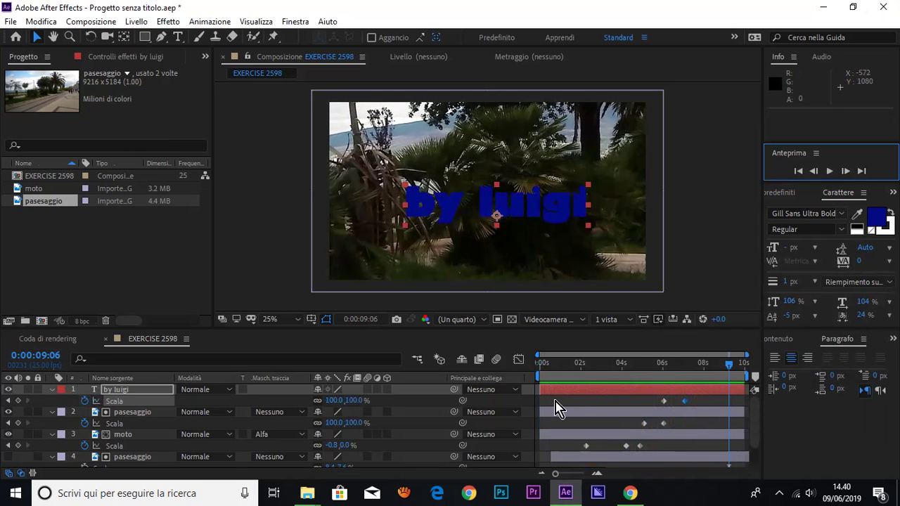
- Start 'by luigi' at 9:00 and layer 2 pasesaggio near 6 s, then replay
drag(541, 388, 724, 383)
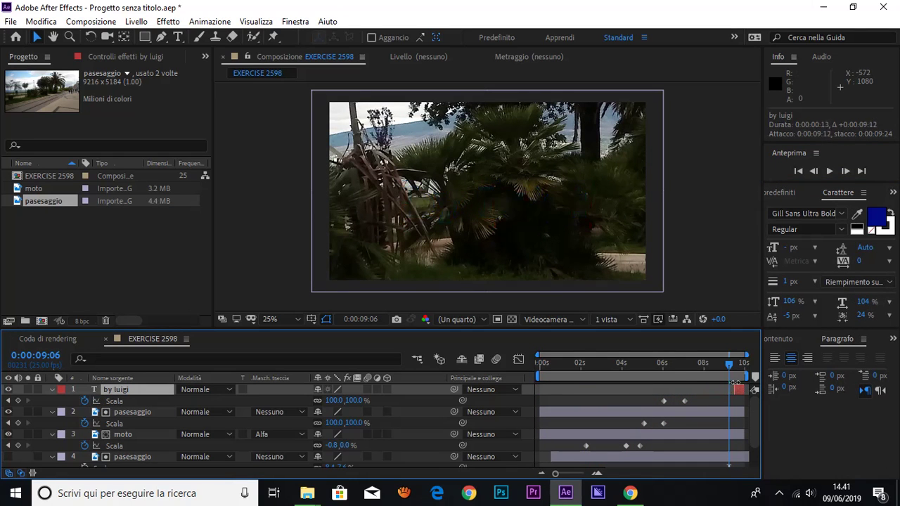
drag(725, 383, 725, 382)
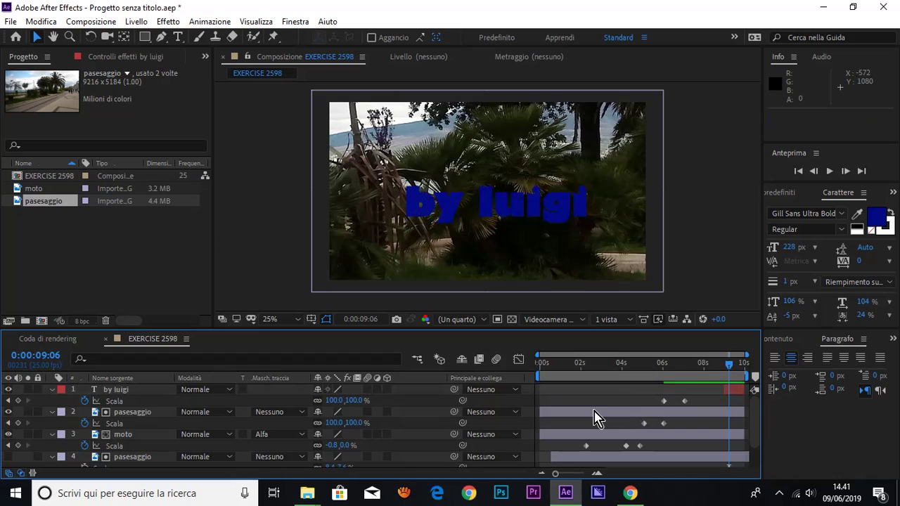
click(562, 412)
drag(540, 412, 657, 413)
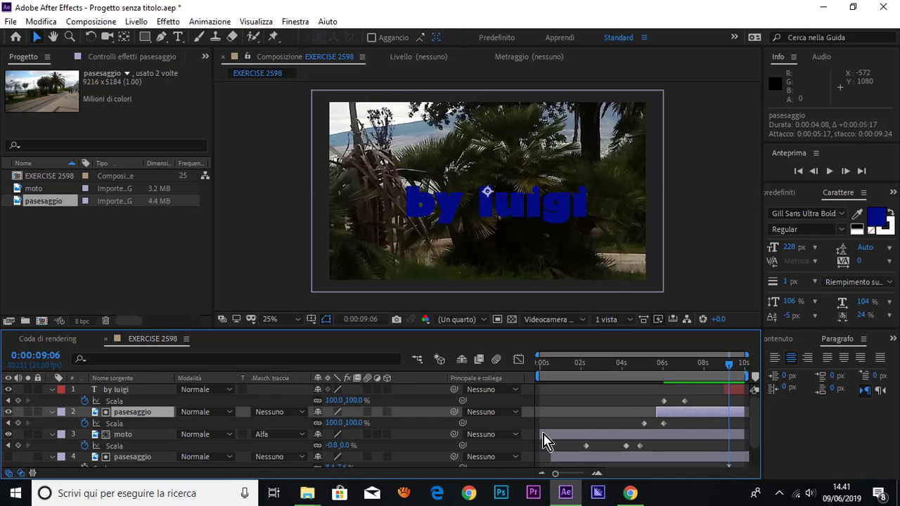
click(827, 172)
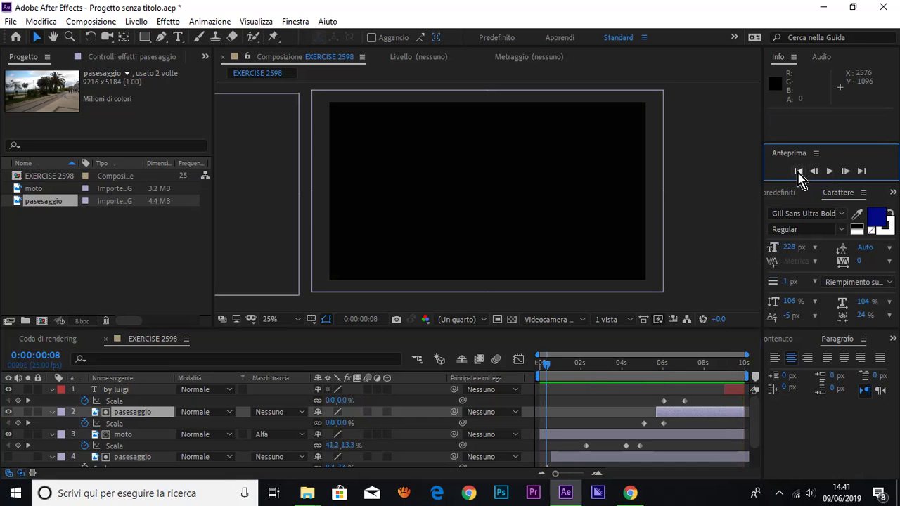
click(823, 171)
click(827, 173)
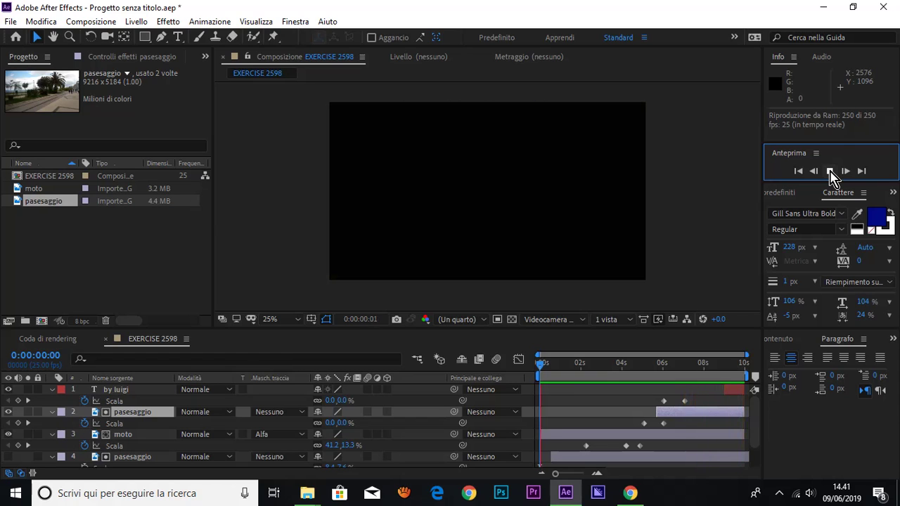
click(830, 172)
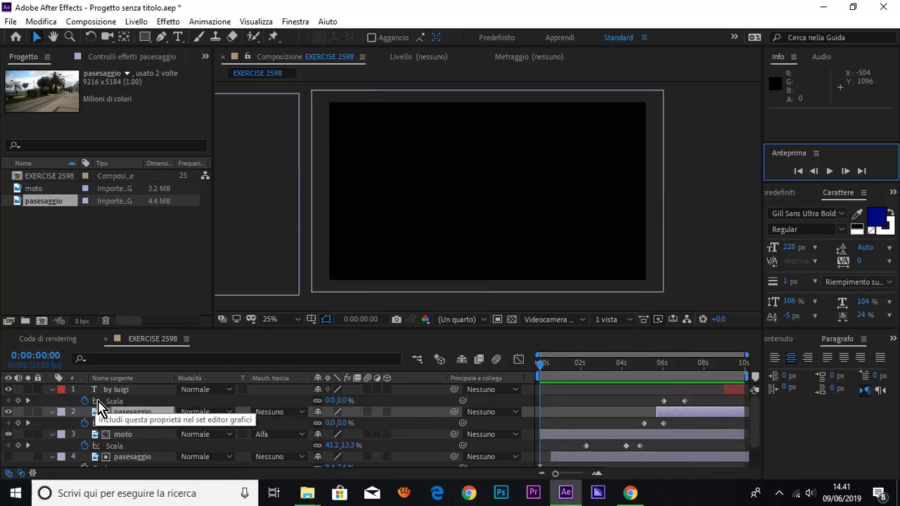
click(98, 406)
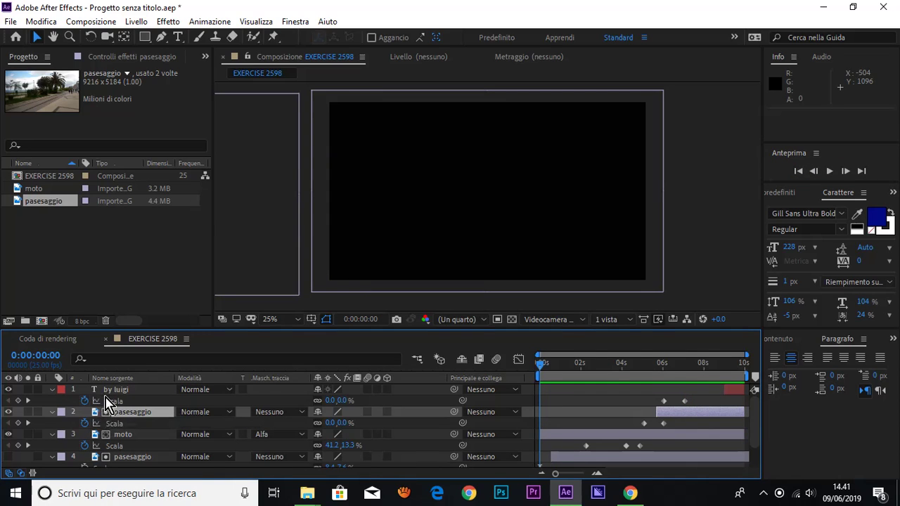
click(124, 436)
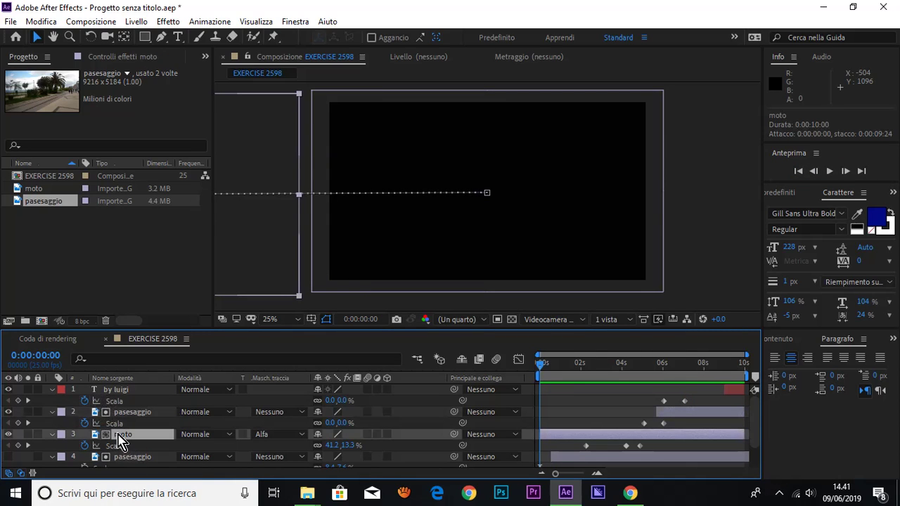
- Move the lower moto layer above pasesaggio and preview the new order
scroll(119, 436, down, 2)
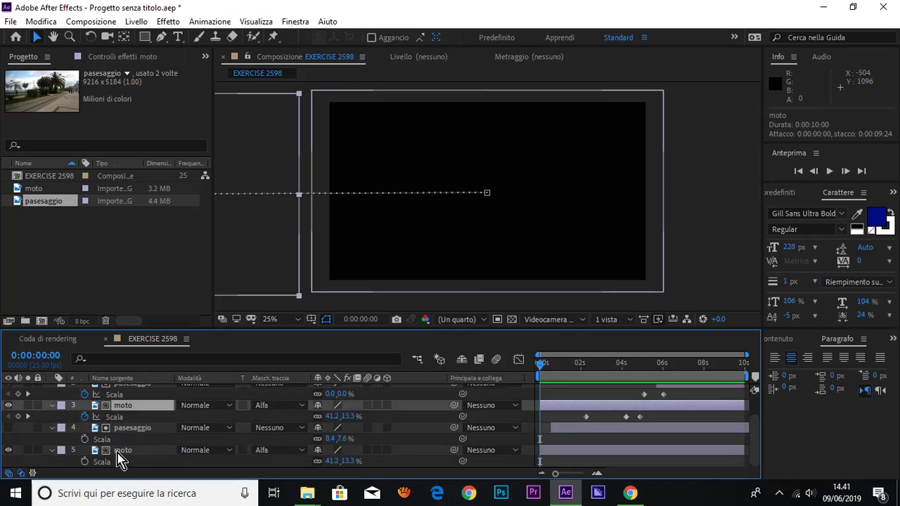
drag(118, 454, 126, 401)
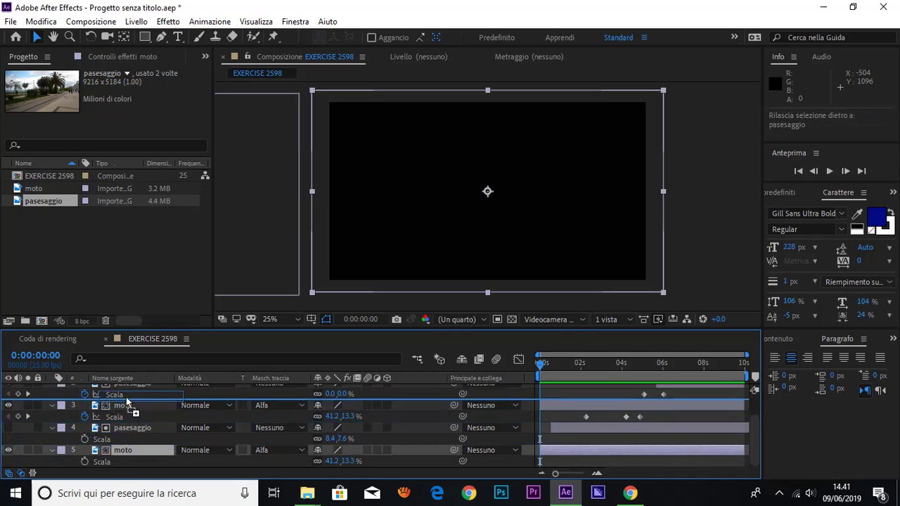
drag(126, 402, 127, 403)
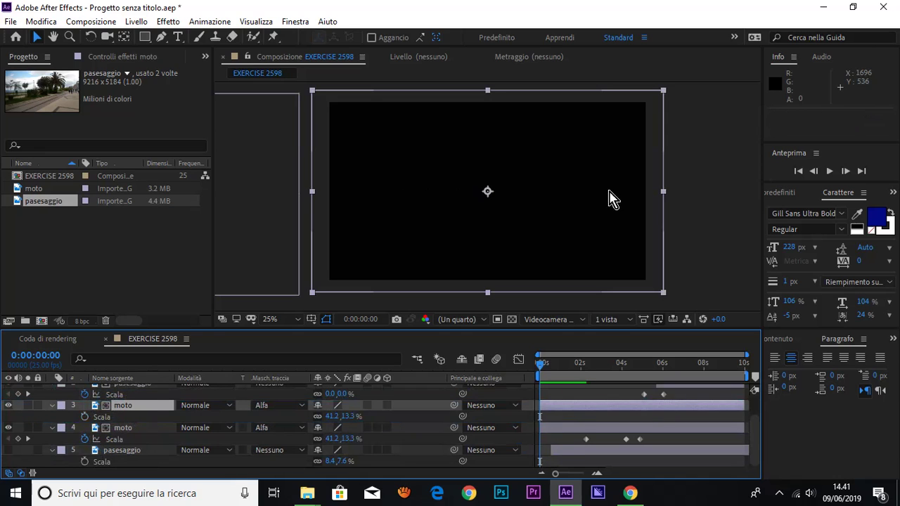
click(829, 172)
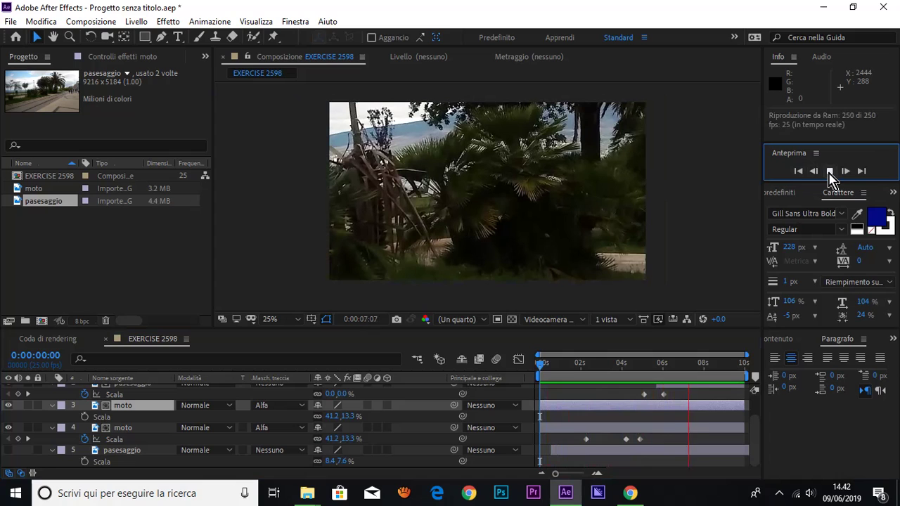
click(829, 173)
click(799, 173)
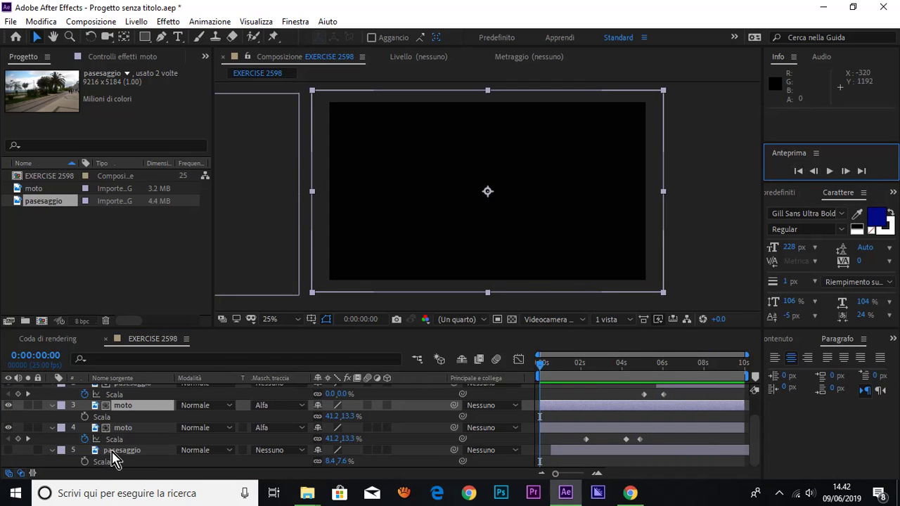
- Move pasesaggio above both moto layers and preview from the first frame
click(114, 451)
drag(111, 454, 125, 405)
click(801, 173)
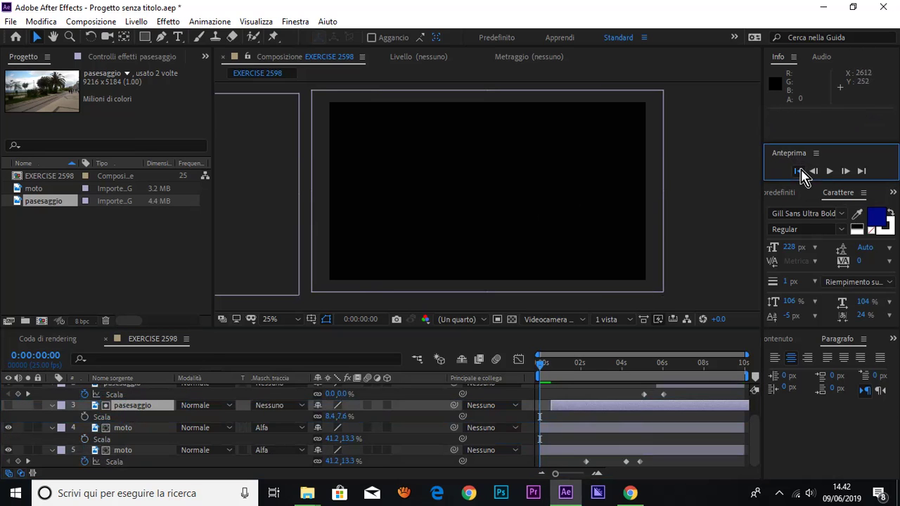
click(829, 172)
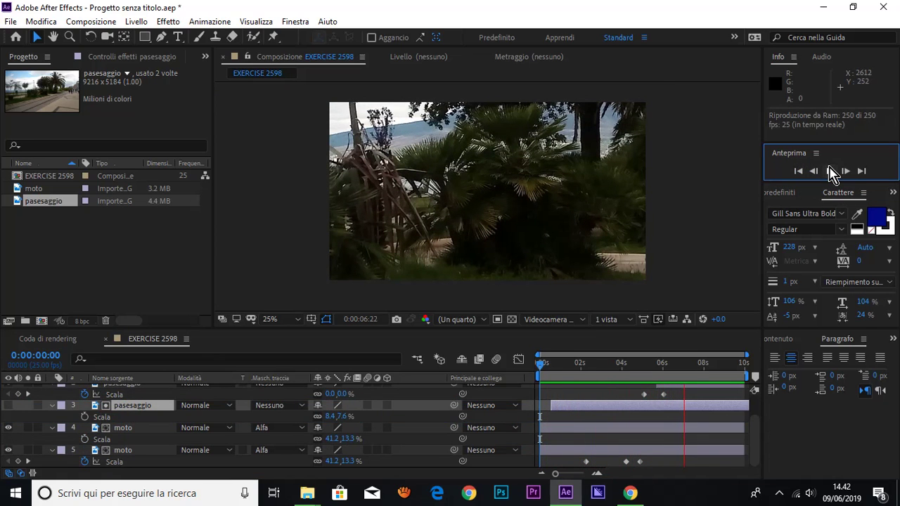
click(830, 172)
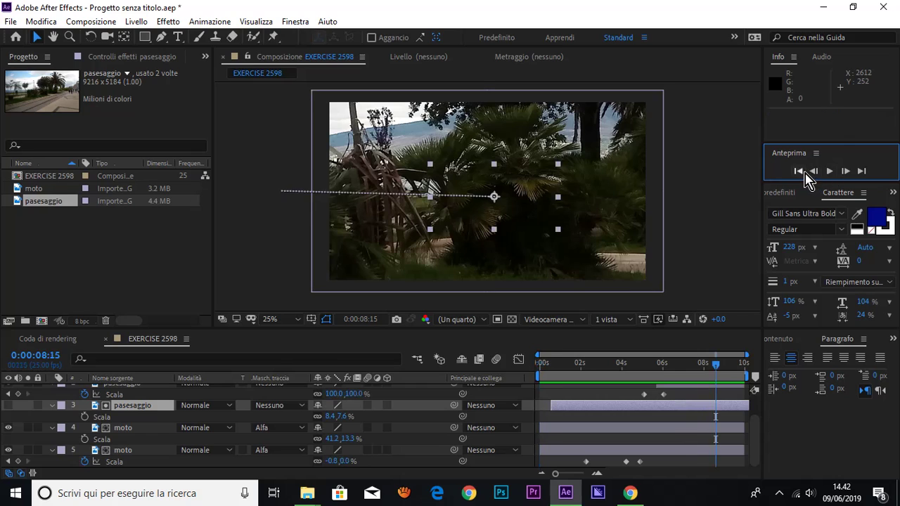
click(799, 173)
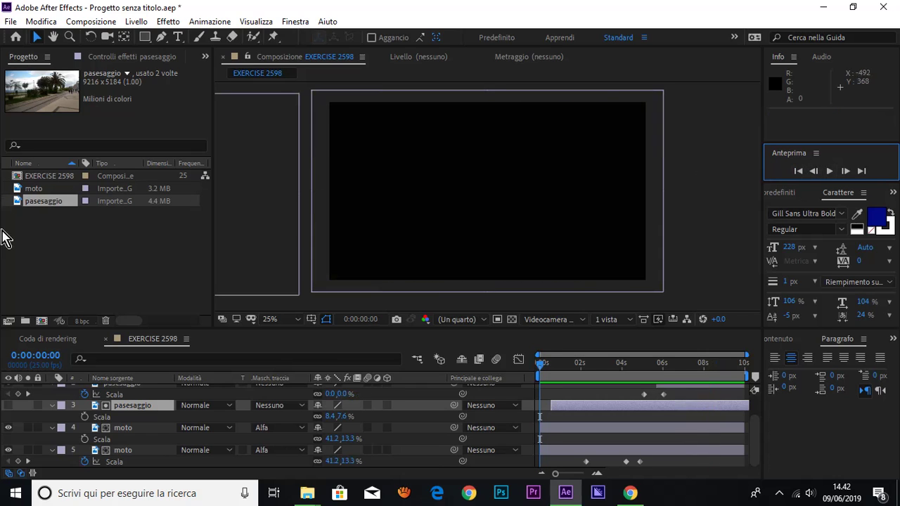
- Delete both pasesaggio layers, the 'by luigi' text and the moto layer
scroll(105, 393, up, 2)
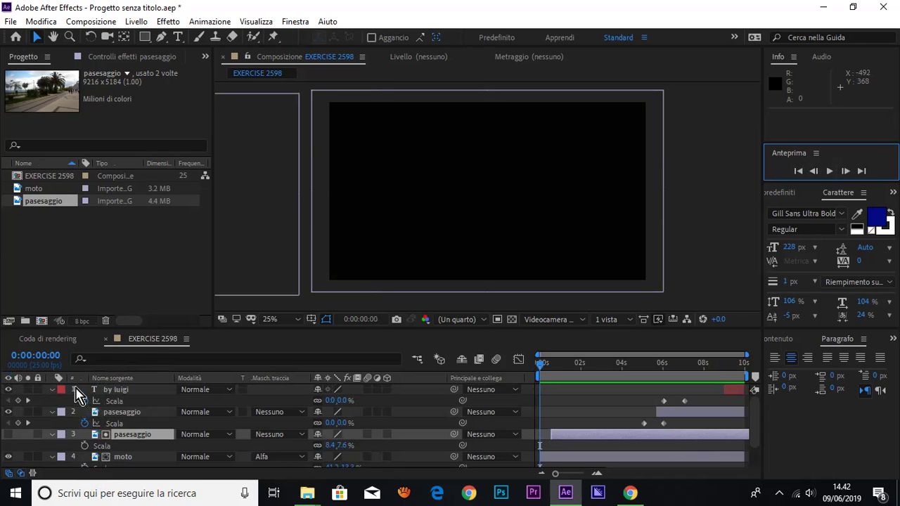
key(Delete)
click(123, 415)
key(Delete)
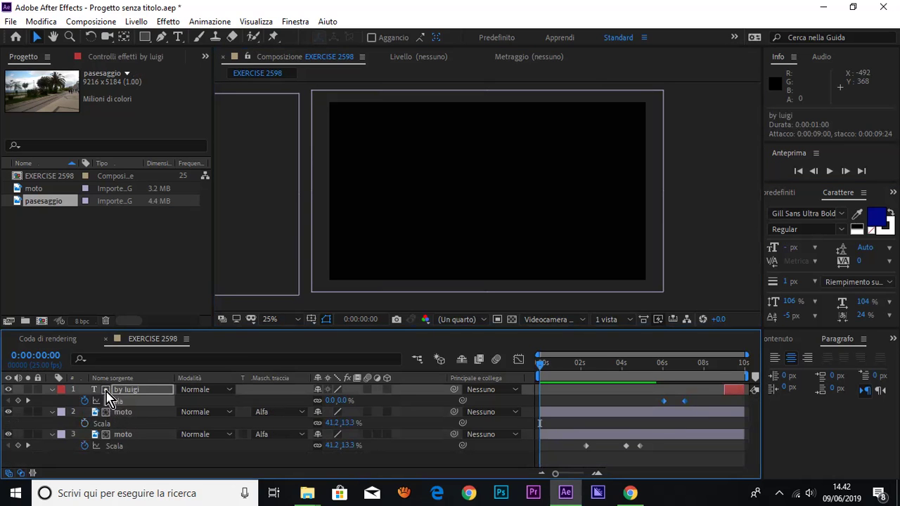
click(121, 390)
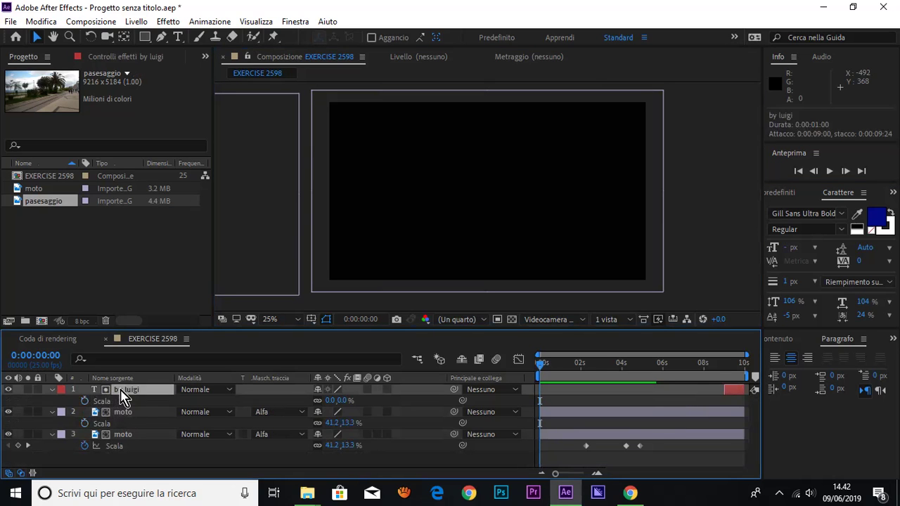
key(Delete)
key(Delete)
click(121, 392)
key(Delete)
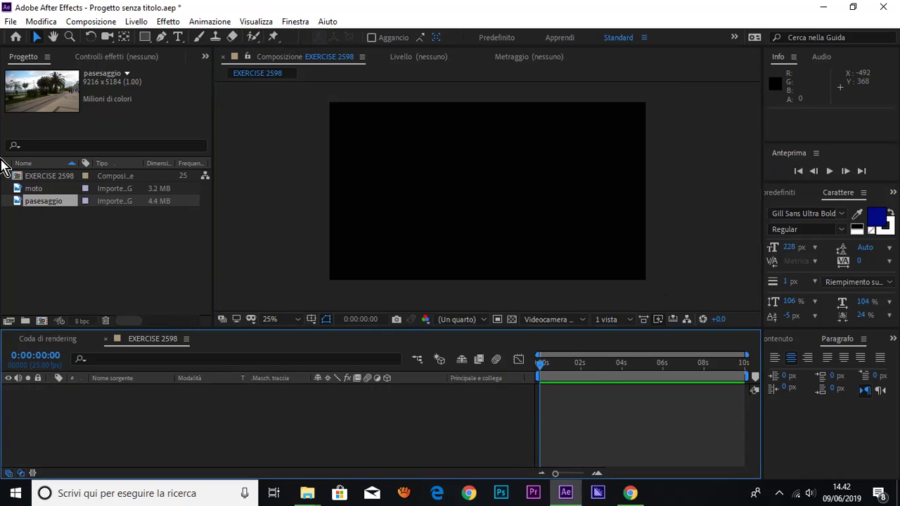
- Add the moto footage from the project panel into the composition
click(37, 237)
click(31, 189)
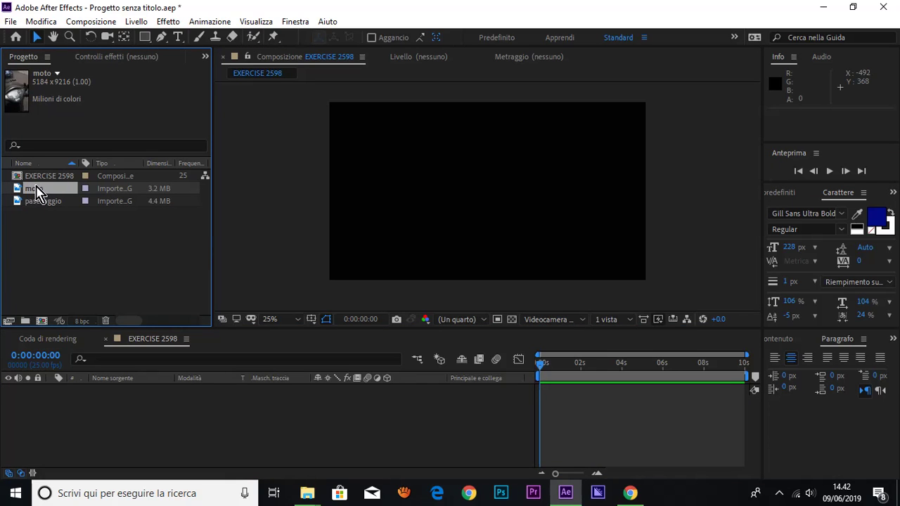
drag(37, 190, 74, 404)
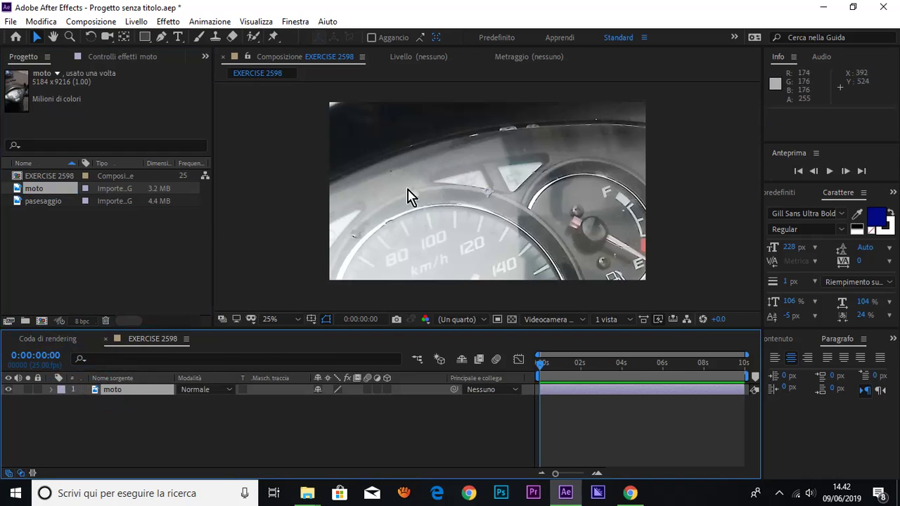
- Scale the moto layer down to 11% so the dashboard fits the frame
key(s)
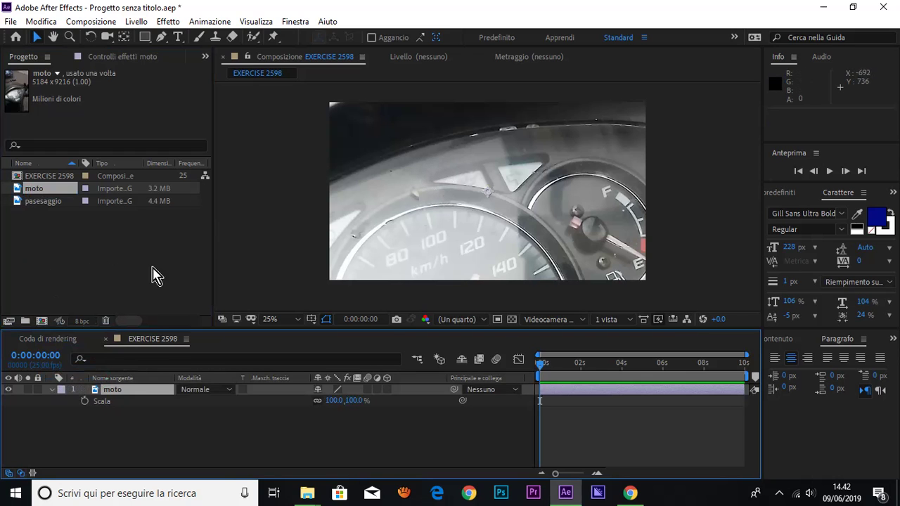
drag(358, 400, 298, 401)
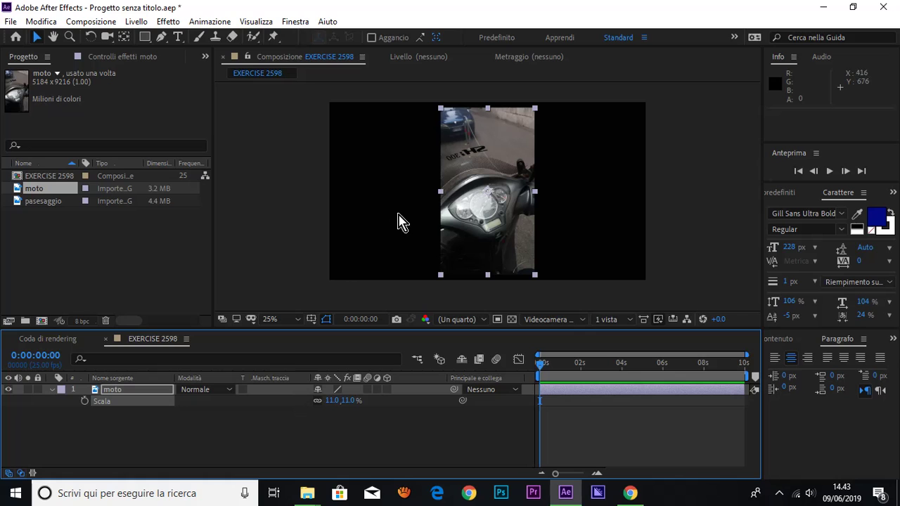
click(400, 198)
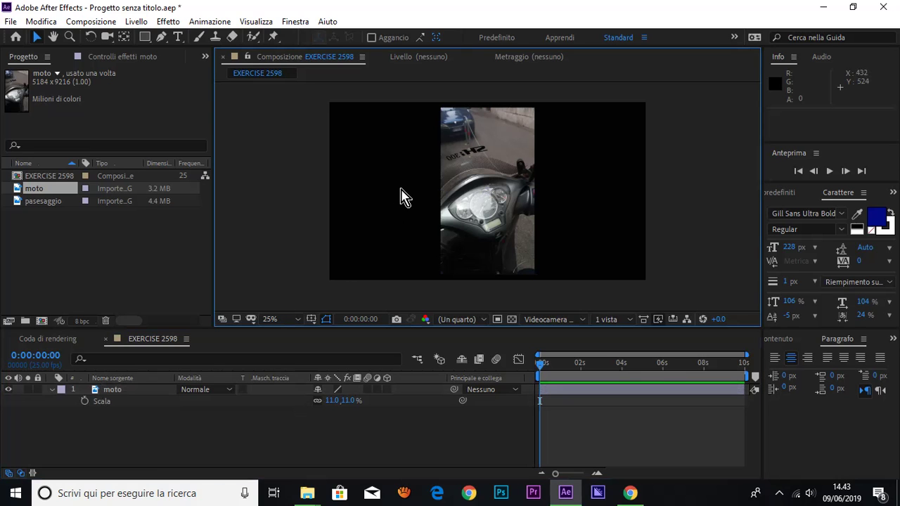
click(178, 37)
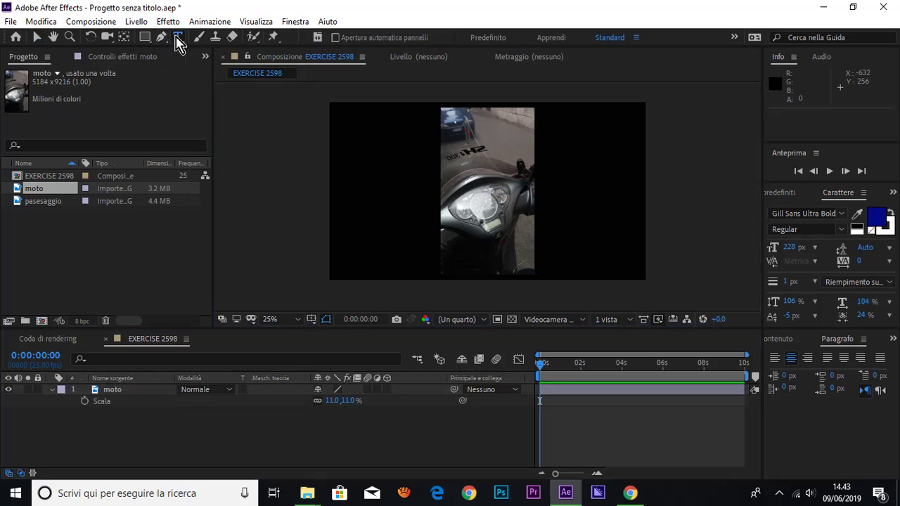
- Create a 'sh 300' text layer, center-aligned with a left indent
click(381, 190)
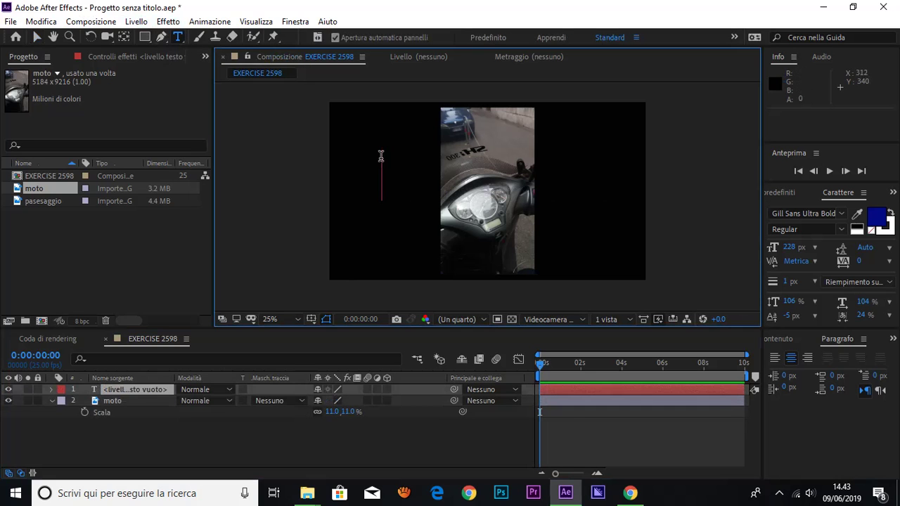
text(sh)
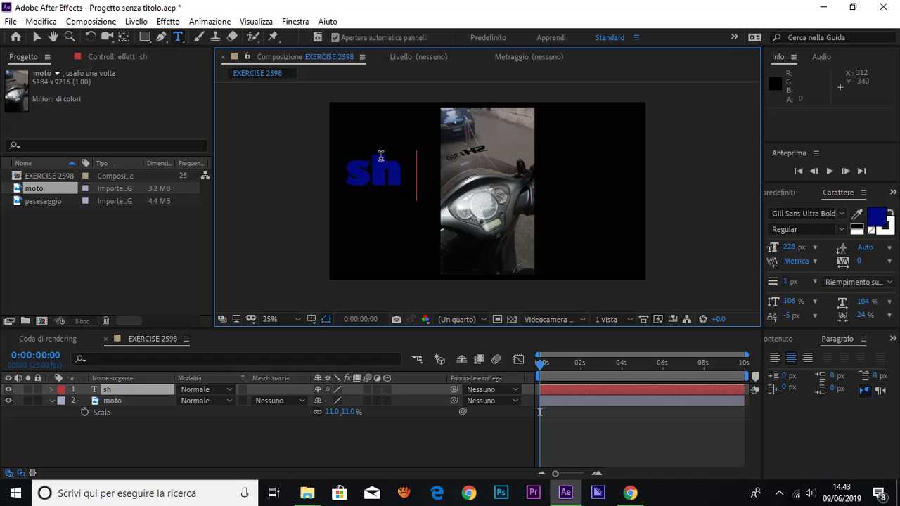
text( 300)
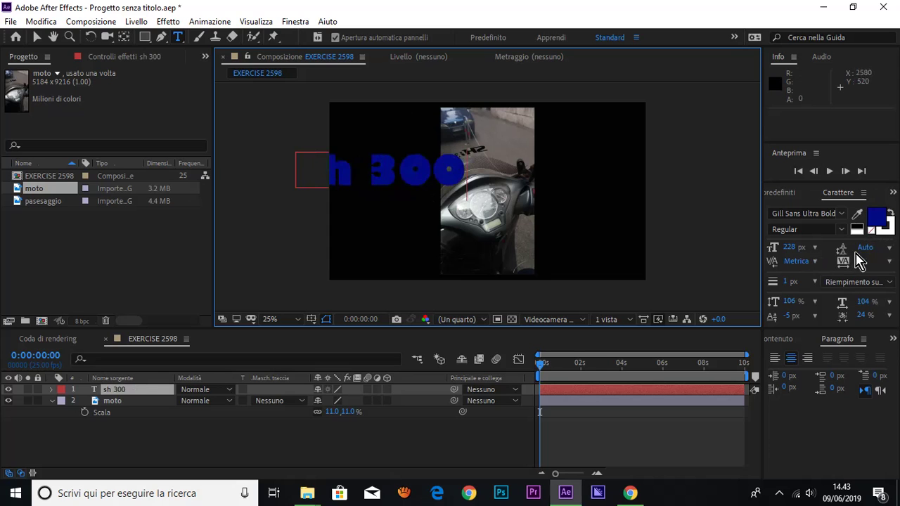
click(806, 363)
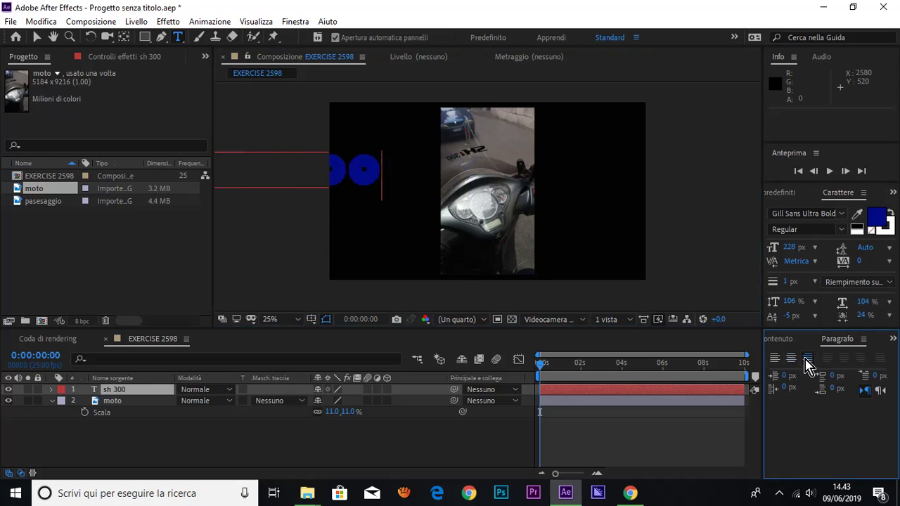
click(790, 360)
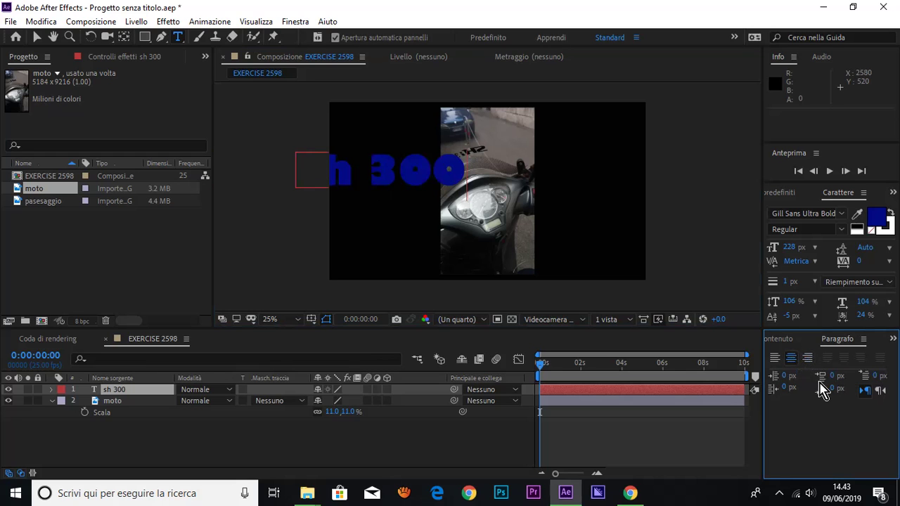
drag(785, 379, 826, 372)
click(789, 342)
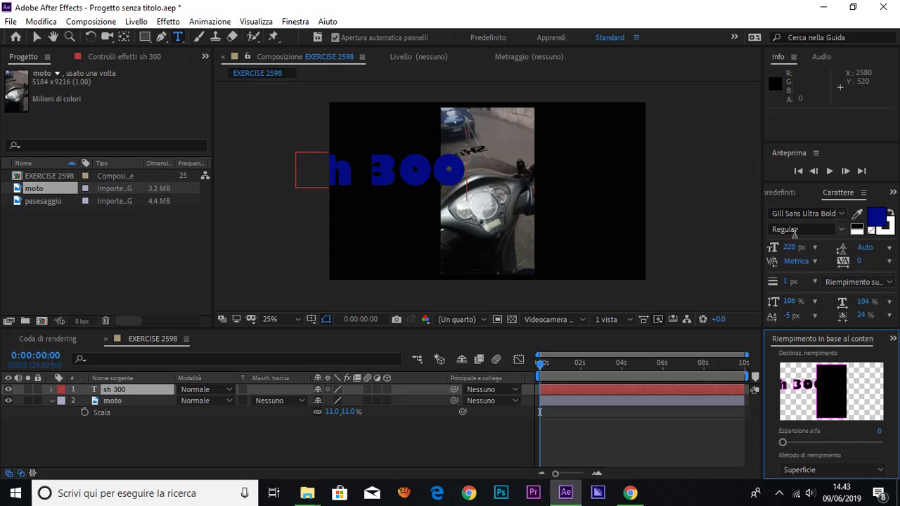
- Switch between the side panel groups, ending back on the Character panel
click(892, 340)
click(894, 341)
click(893, 192)
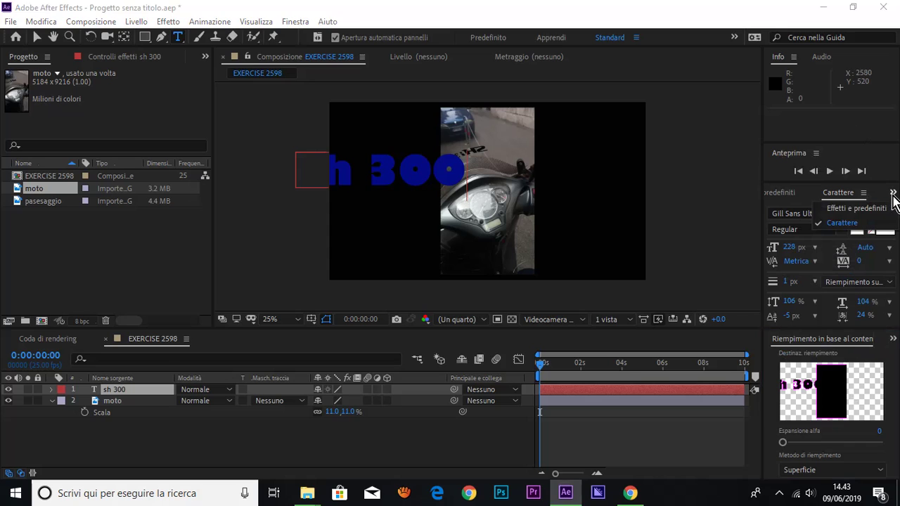
click(856, 208)
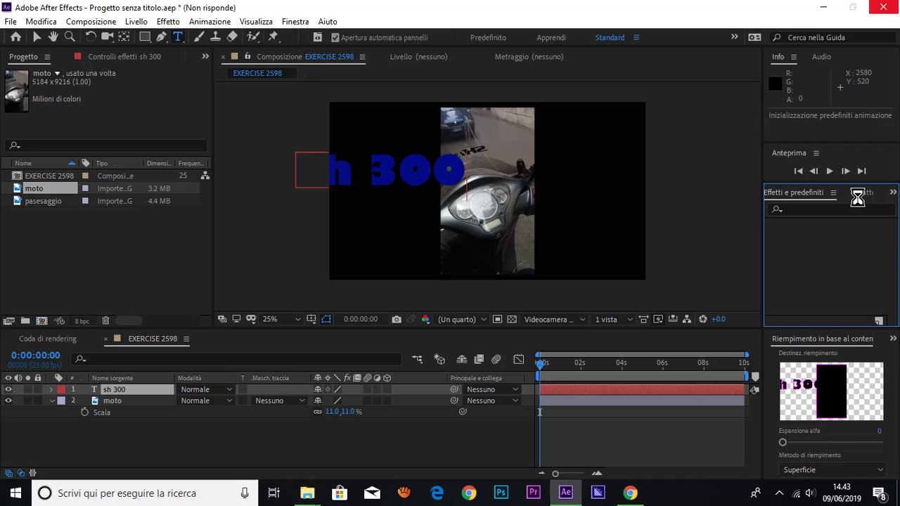
click(869, 196)
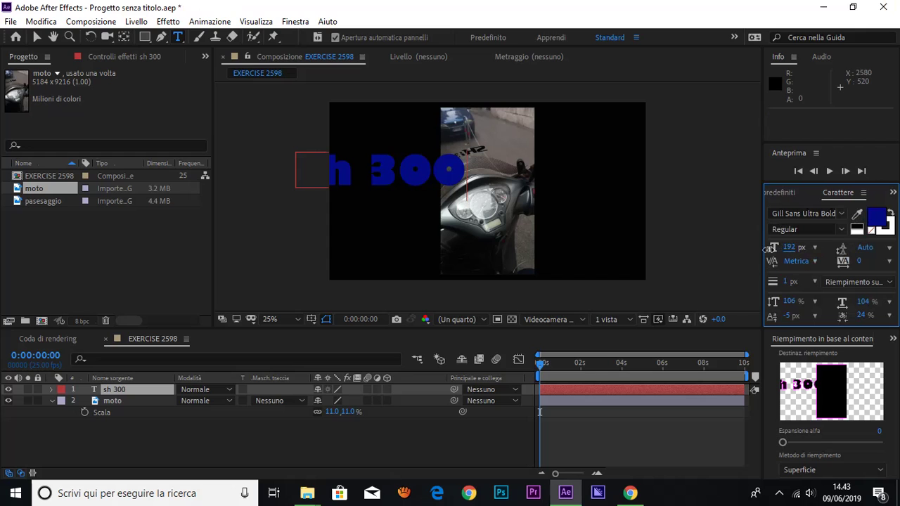
- Shrink both 'sh' and '300' to 88 px and shift the title into the upper left
double_click(412, 172)
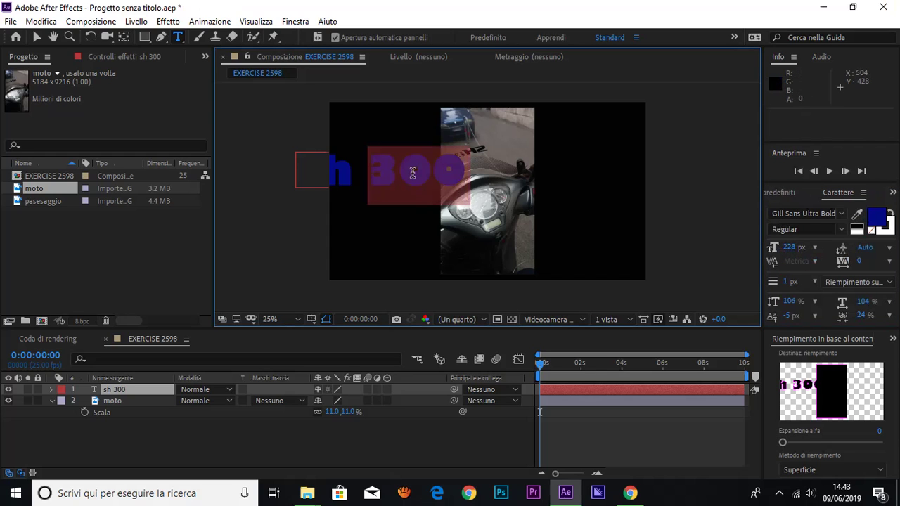
drag(789, 247, 693, 250)
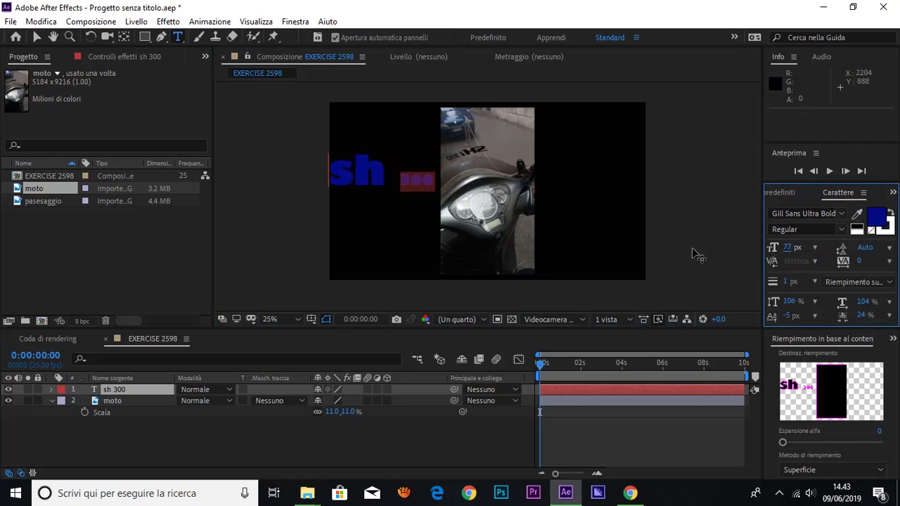
double_click(366, 169)
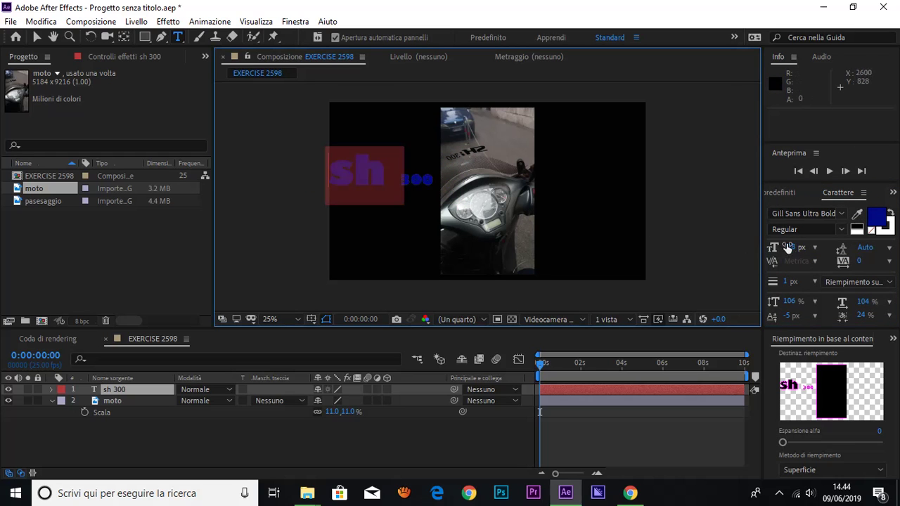
drag(789, 247, 692, 244)
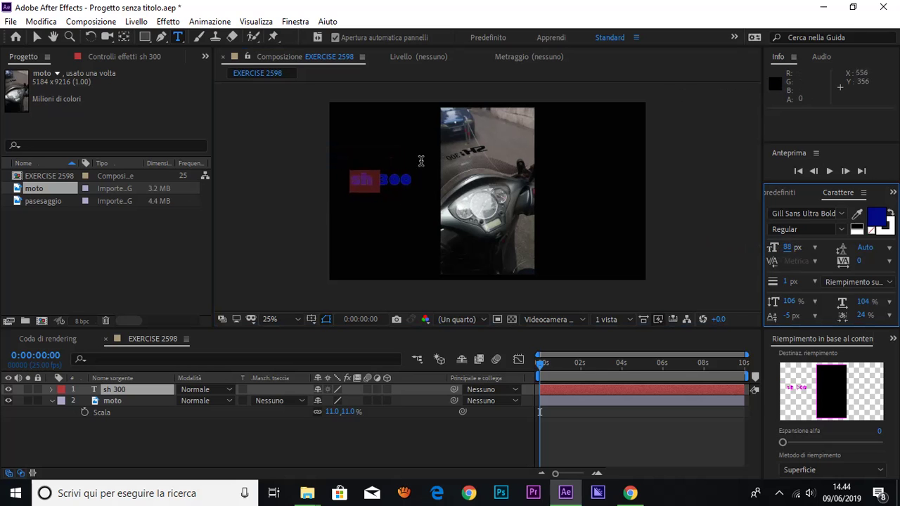
click(364, 159)
mouse_move(612, 192)
mouse_down()
mouse_move(637, 191)
mouse_move(621, 168)
mouse_up()
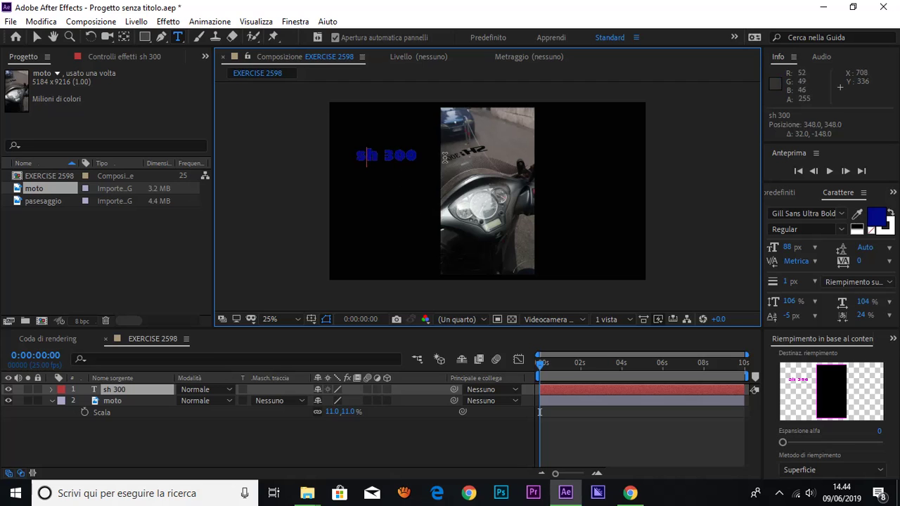
click(36, 37)
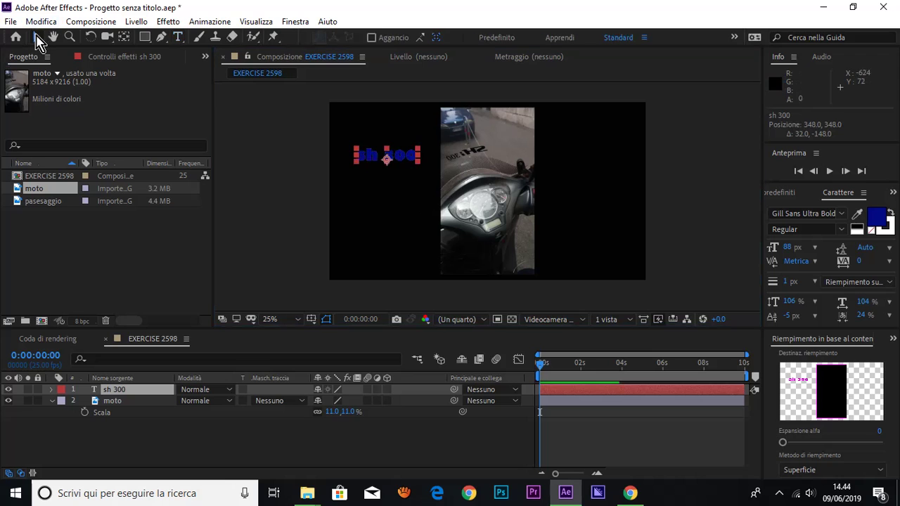
- Drag the sh 300 text over the top of the scooter and add a full-size rectangle mask
mouse_move(404, 159)
mouse_down()
mouse_move(436, 163)
mouse_move(504, 132)
mouse_up()
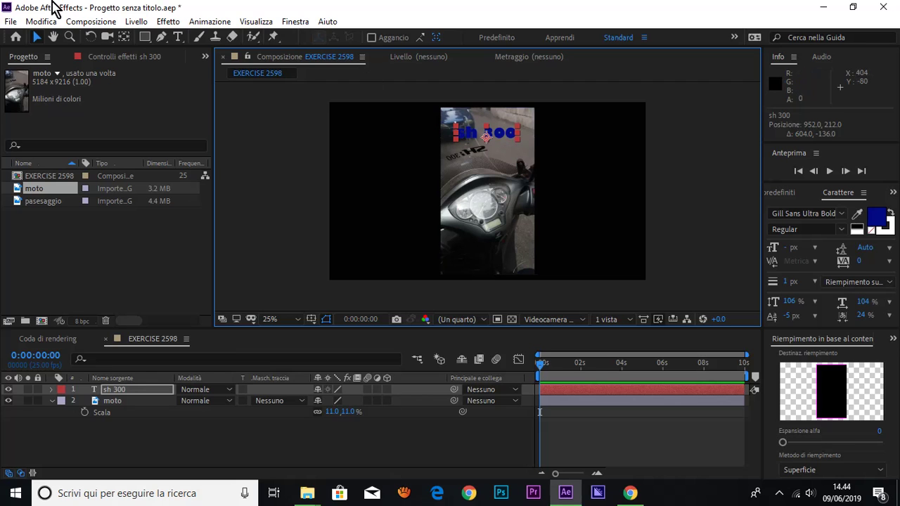
click(145, 38)
double_click(145, 38)
key(v)
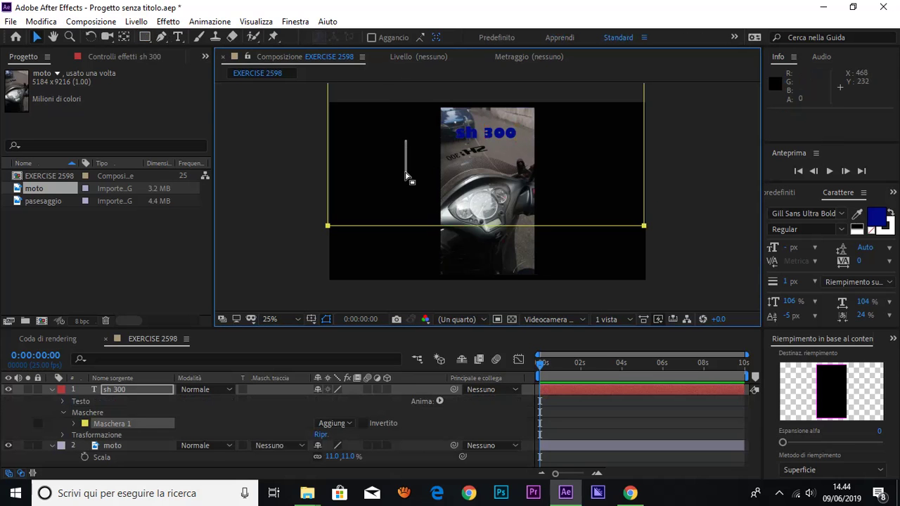
click(251, 158)
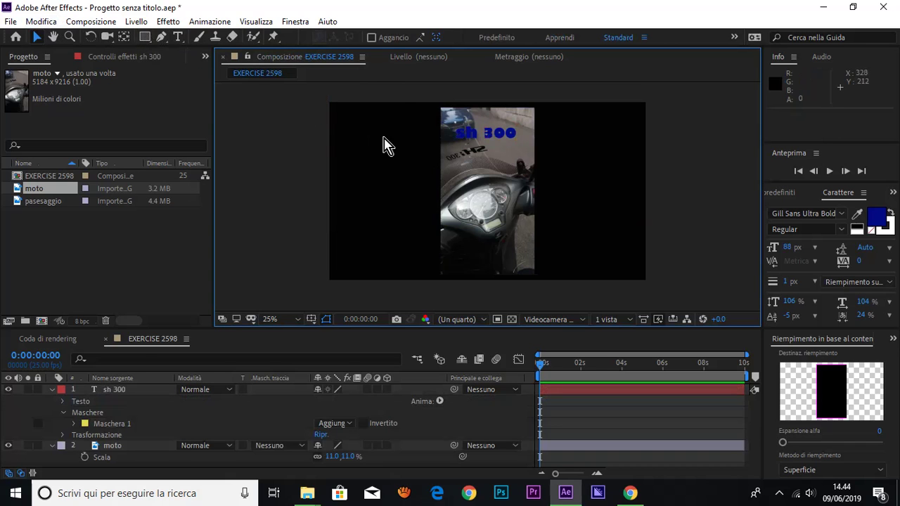
click(104, 425)
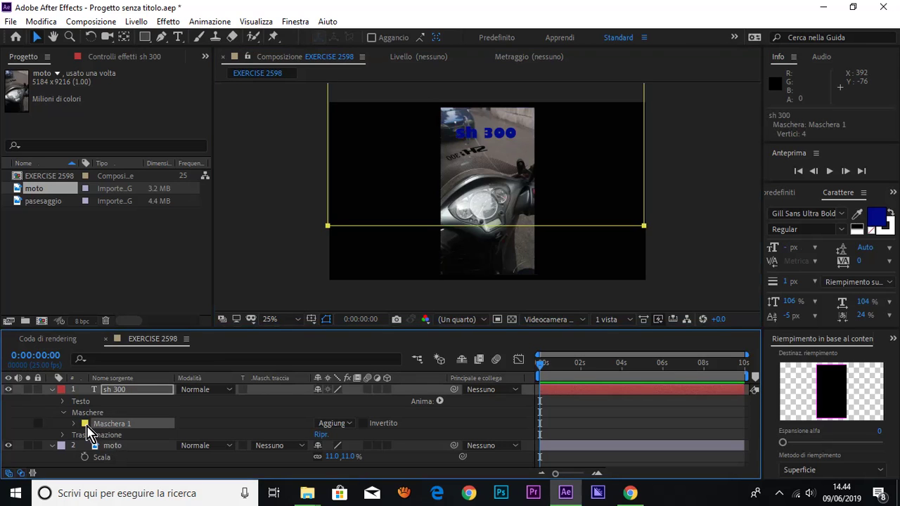
key(Delete)
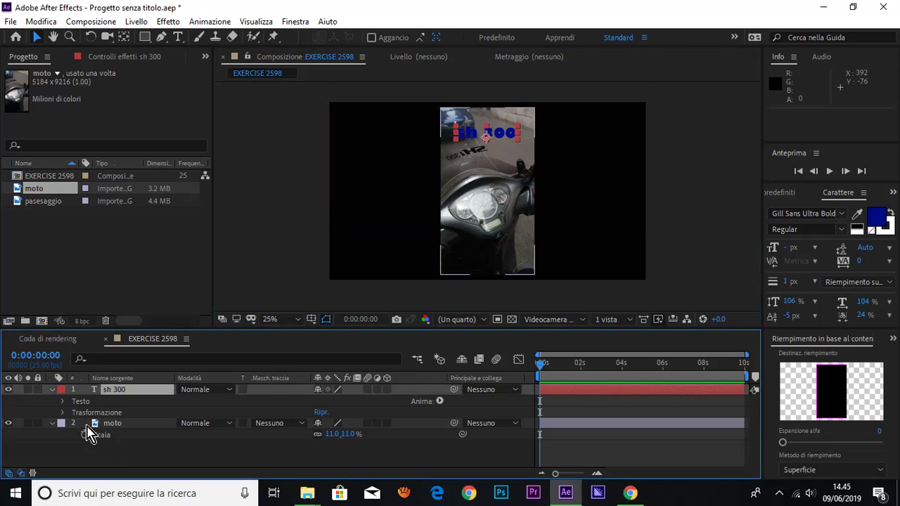
click(107, 449)
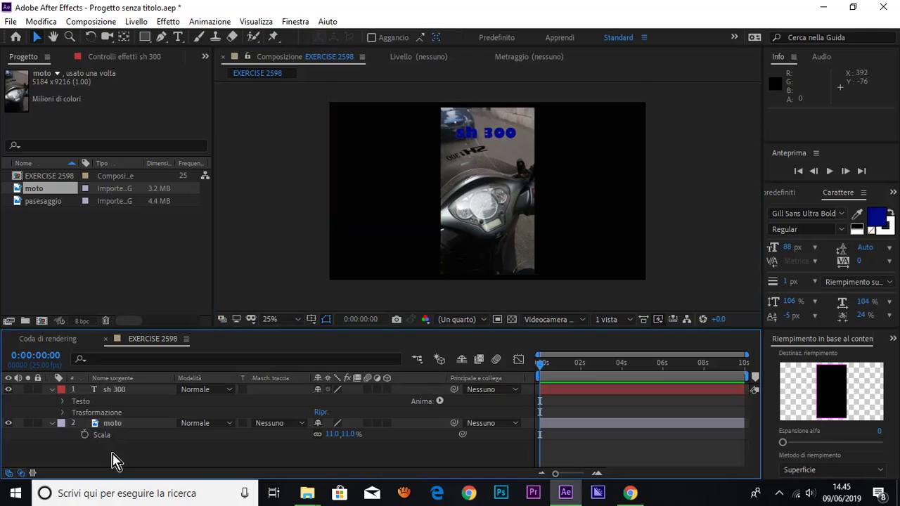
- Create comp-sized shape layer Livello forma 1, add a Torsione twist at angle 10, and expand it
double_click(144, 38)
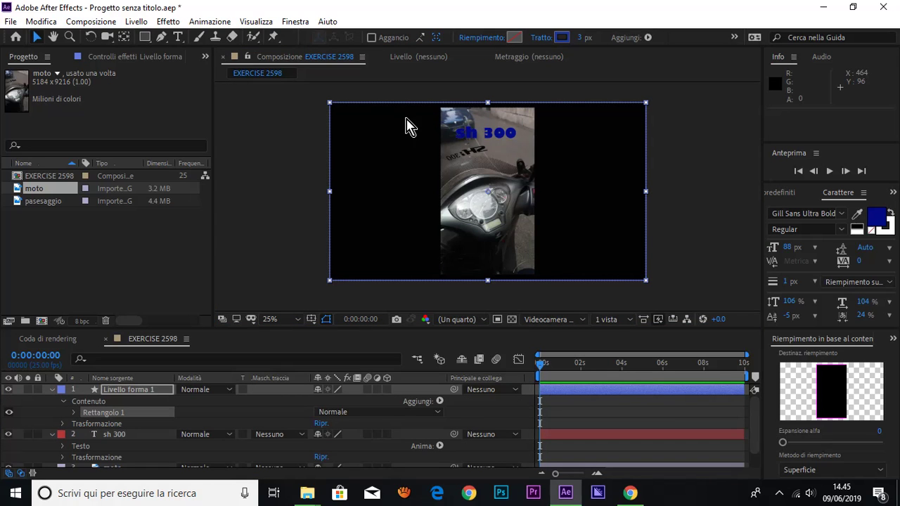
click(86, 401)
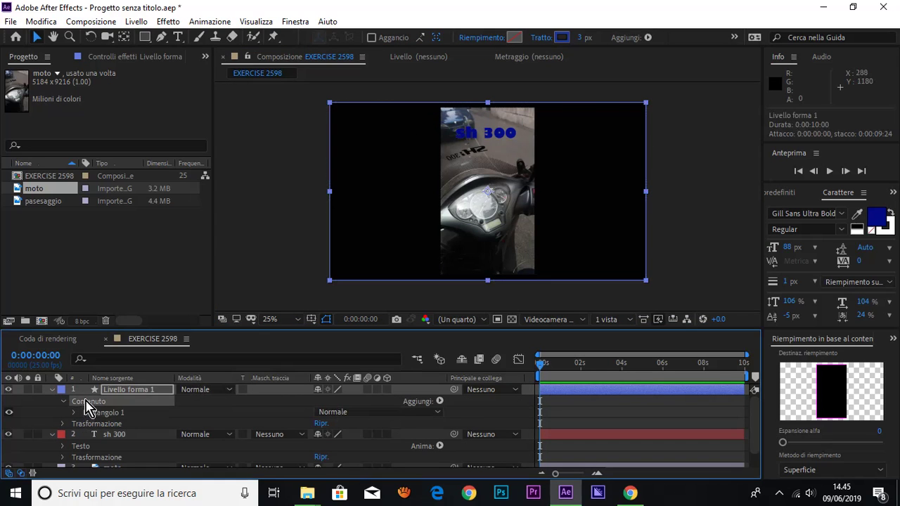
click(439, 401)
click(439, 402)
click(439, 402)
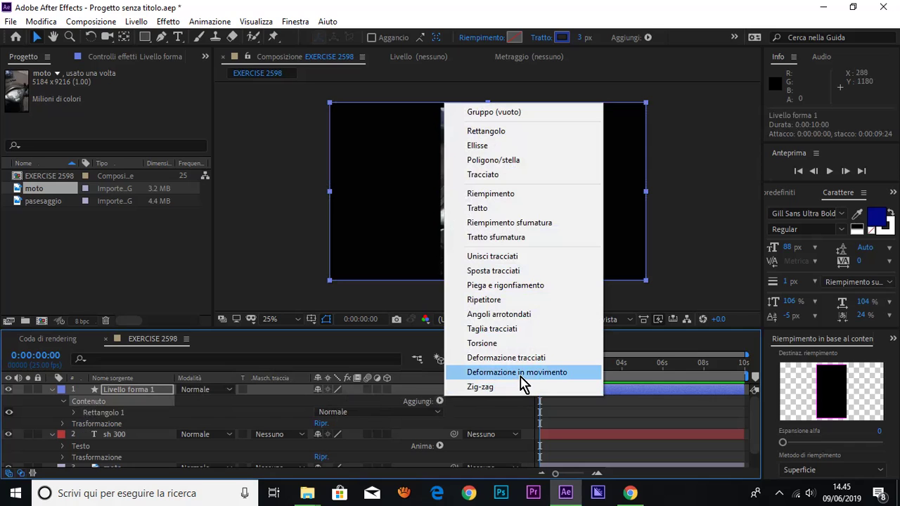
click(502, 343)
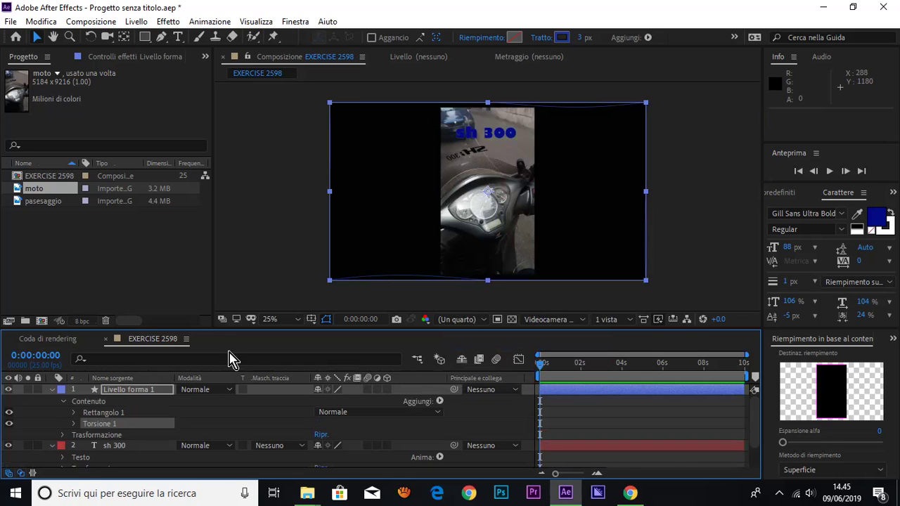
click(74, 424)
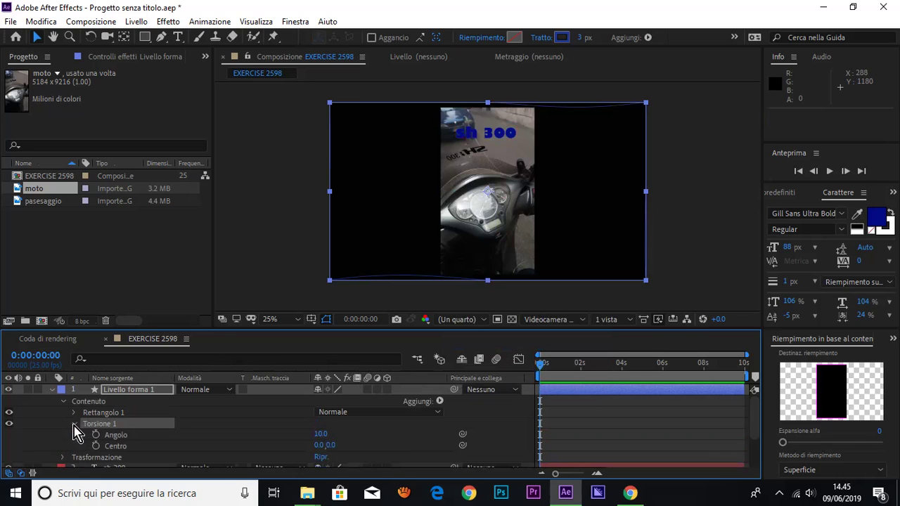
- Keyframe the twist Angolo and Centro, raising the centre's vertical value to -1484
click(97, 435)
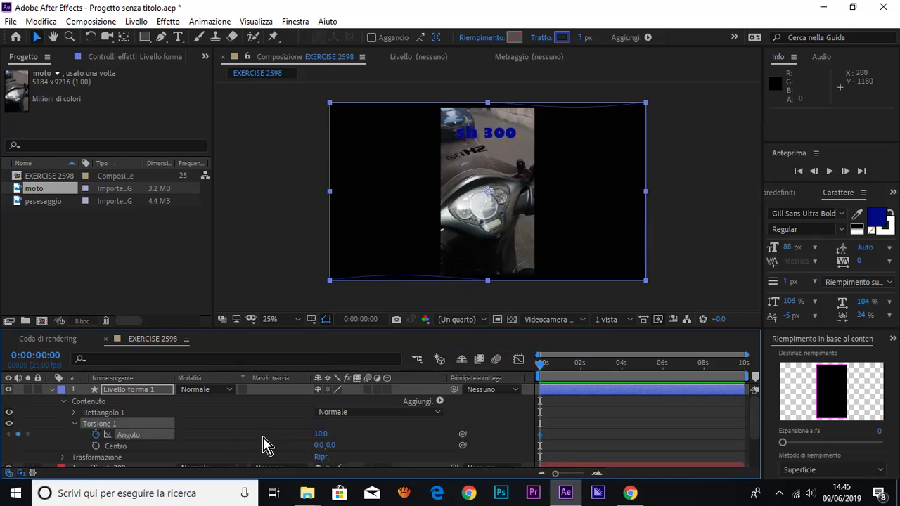
mouse_move(330, 445)
mouse_down()
mouse_move(341, 445)
mouse_move(259, 436)
mouse_up()
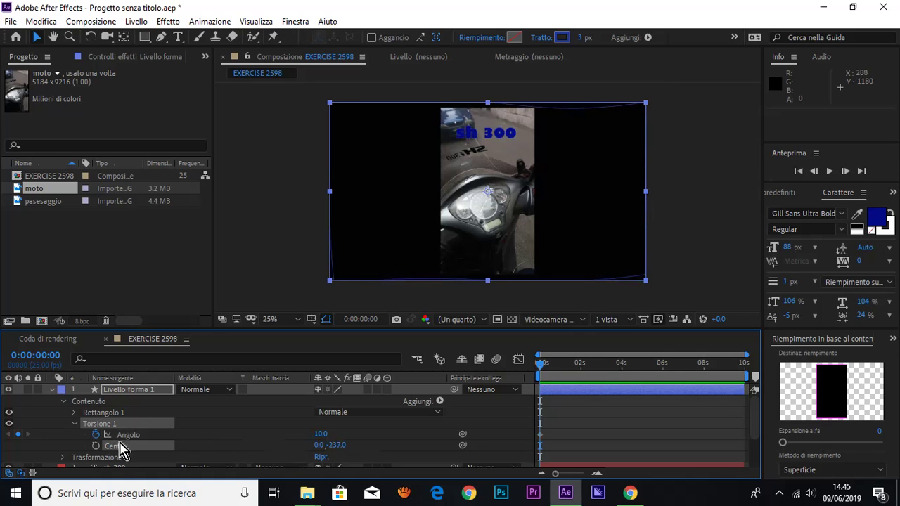
click(95, 445)
drag(332, 445, 316, 447)
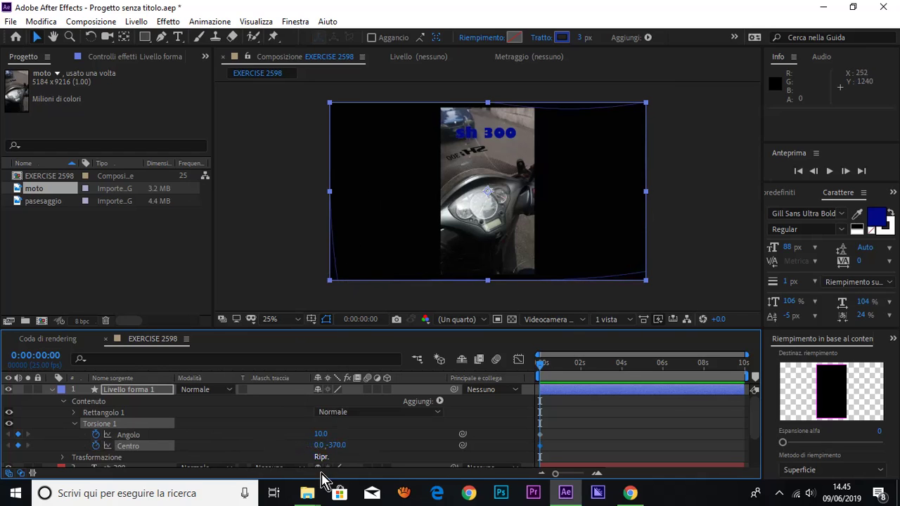
drag(335, 445, 229, 444)
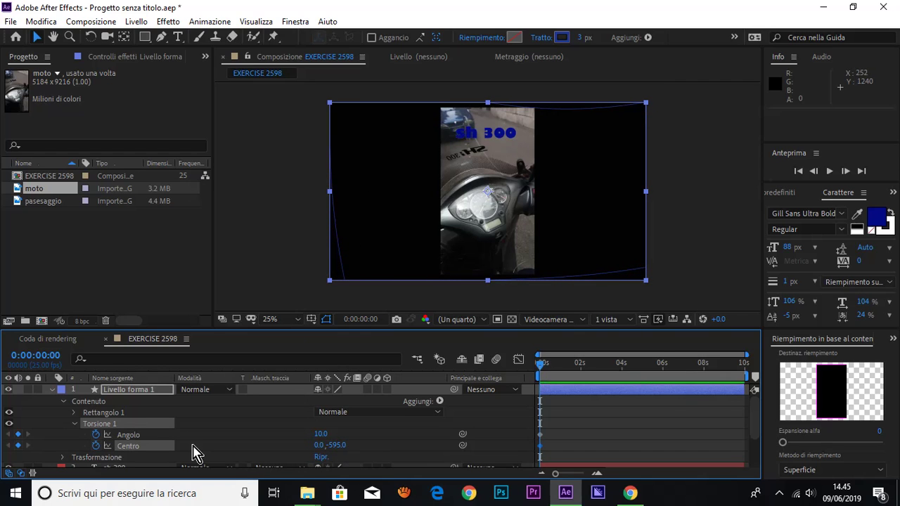
drag(343, 445, 151, 437)
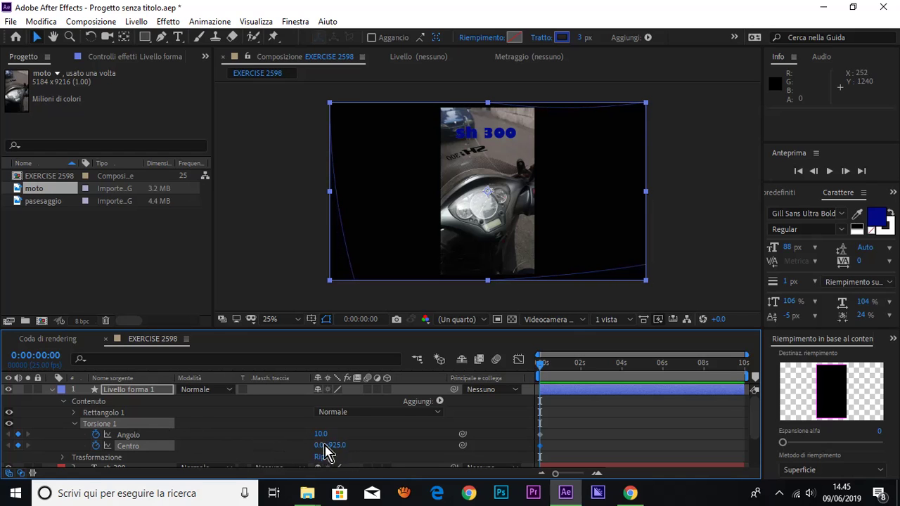
drag(330, 446, 180, 447)
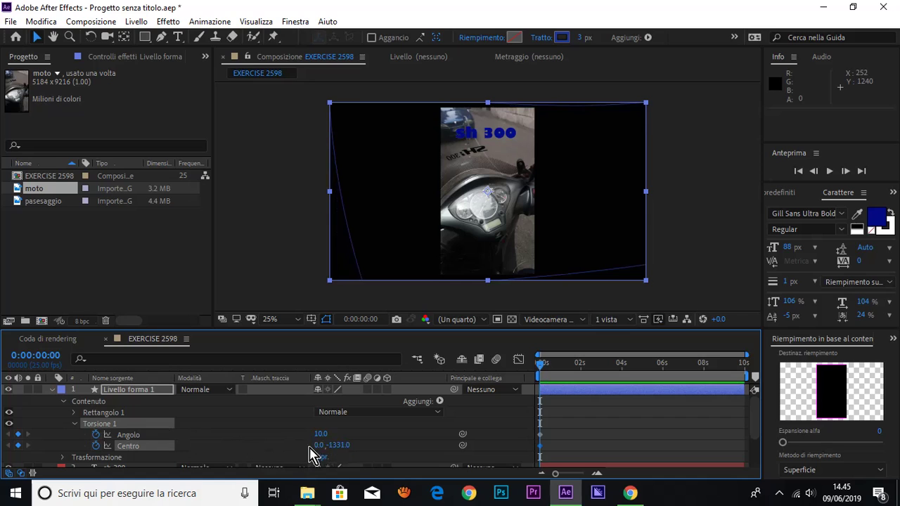
drag(347, 445, 138, 437)
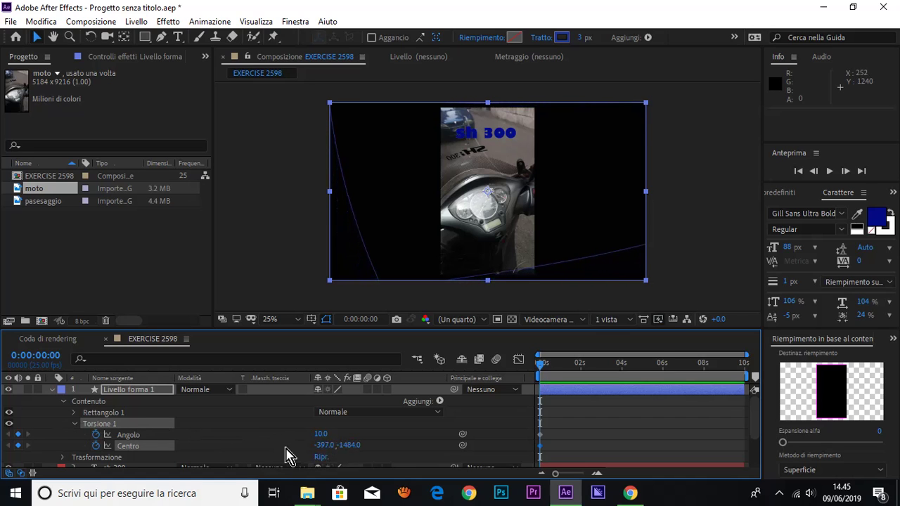
- Shift the twist centre left to -849 and nudge the shape layer back into place
drag(322, 445, 256, 454)
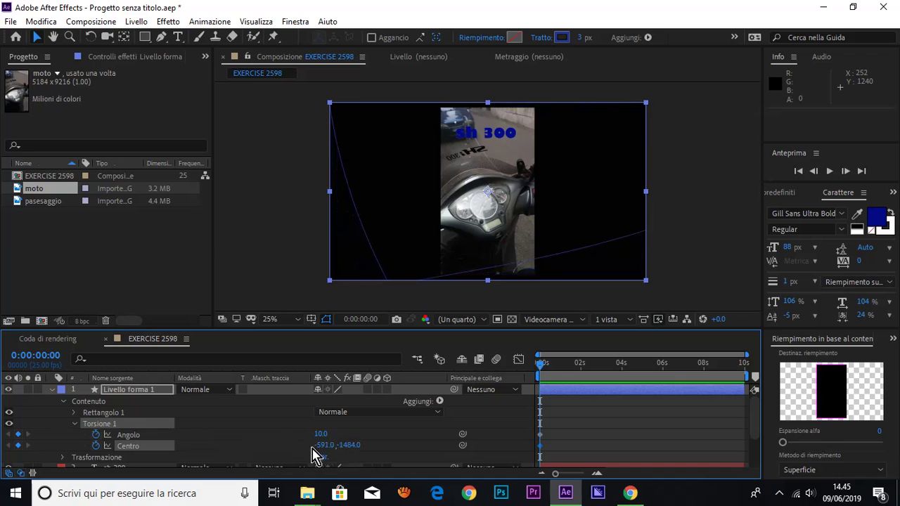
drag(323, 445, 137, 430)
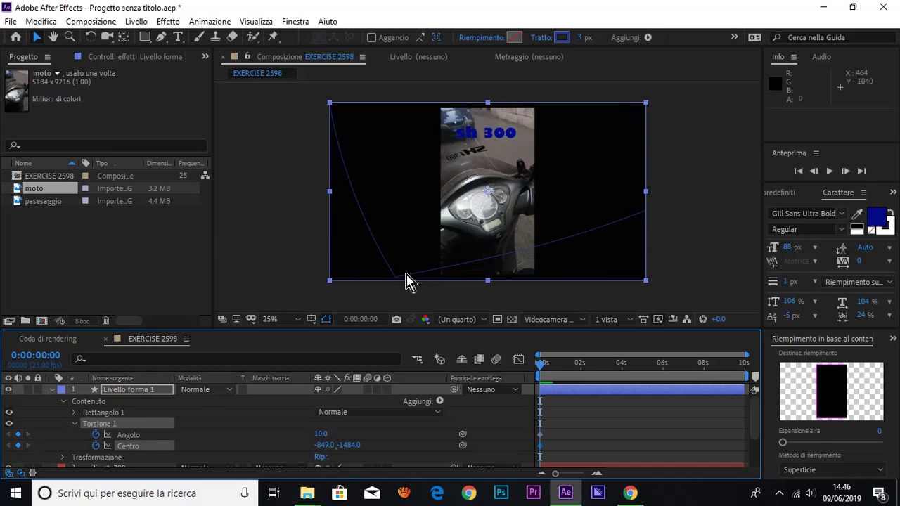
mouse_move(426, 146)
mouse_down()
mouse_move(420, 162)
mouse_move(453, 243)
mouse_move(426, 144)
mouse_up()
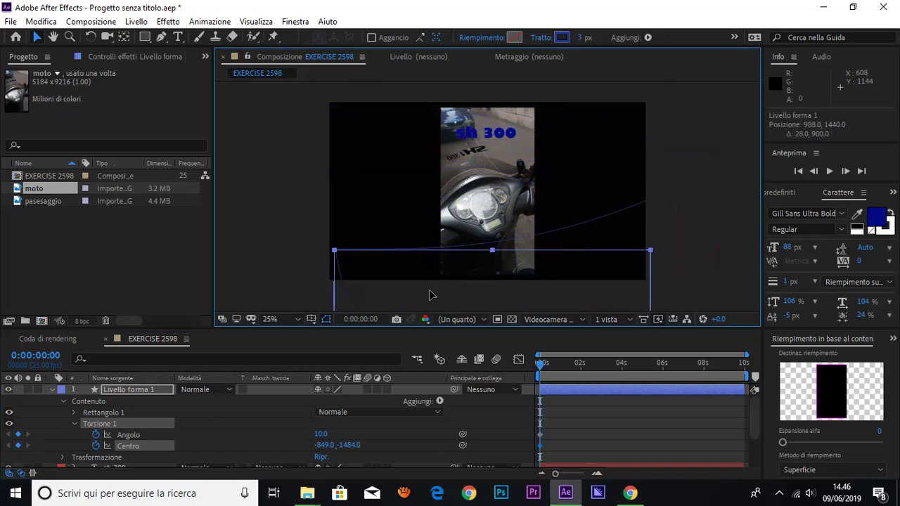
drag(426, 144, 423, 145)
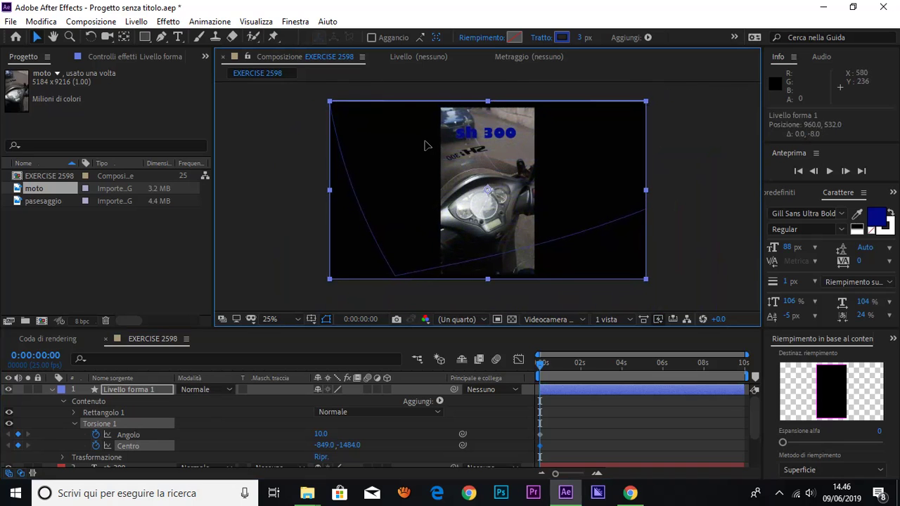
- Set sh 300's track matte to Mascherino alfa 'Livello forma 1', then select the moto layer
click(216, 392)
click(202, 407)
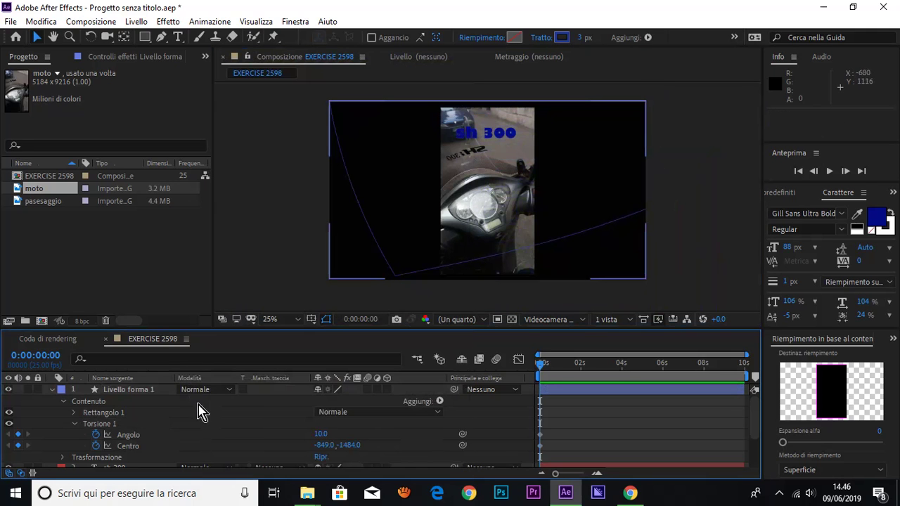
scroll(331, 421, down, 1)
scroll(330, 422, down, 1)
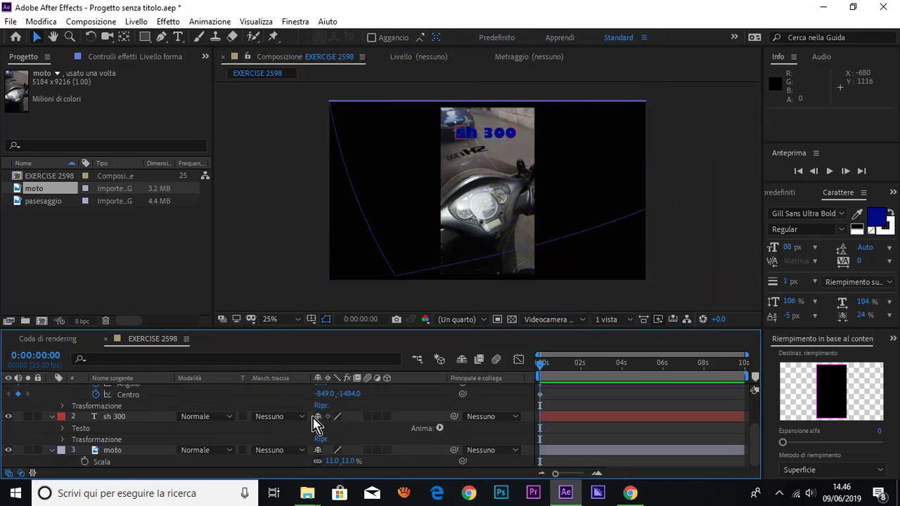
click(277, 419)
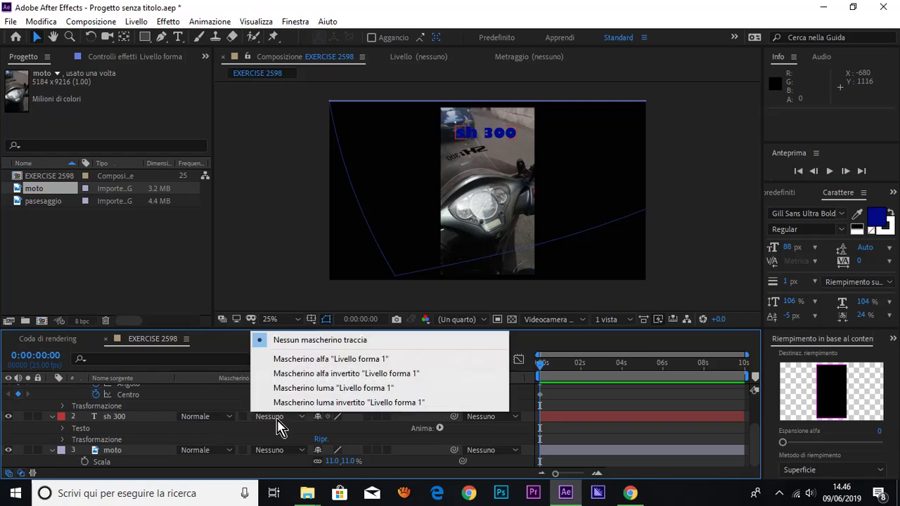
click(300, 359)
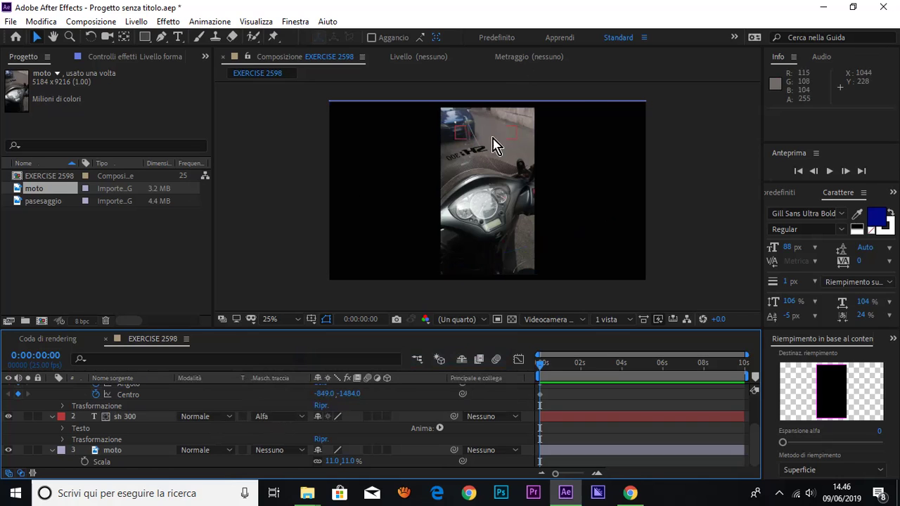
click(586, 107)
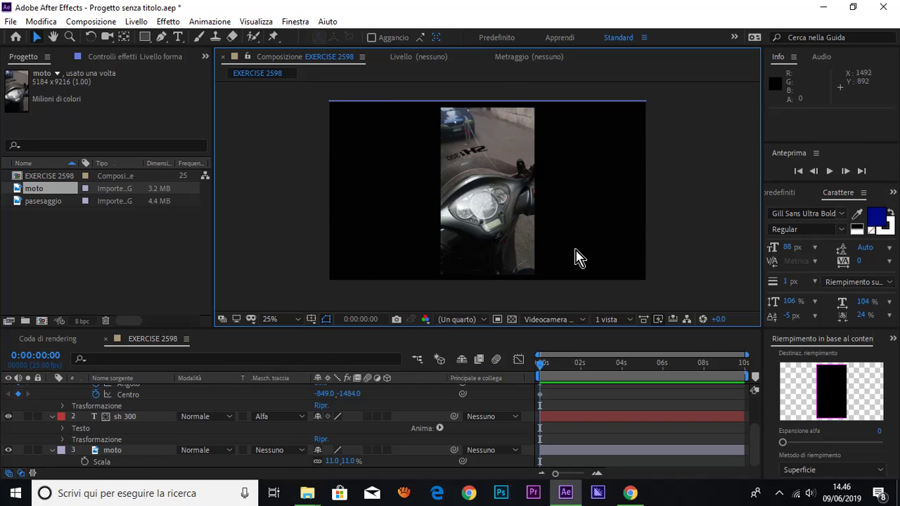
click(496, 251)
- Move the moto photo to the left and stretch it wider to 15.6% × 11% scale
mouse_move(495, 251)
mouse_down()
mouse_move(426, 224)
mouse_move(417, 236)
mouse_move(412, 221)
mouse_up()
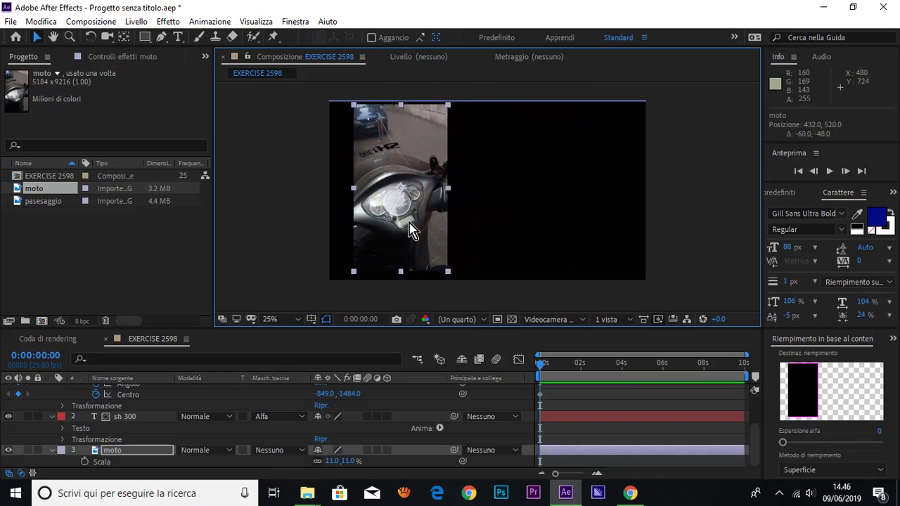
mouse_move(447, 188)
mouse_down()
mouse_move(573, 197)
mouse_move(467, 188)
mouse_up()
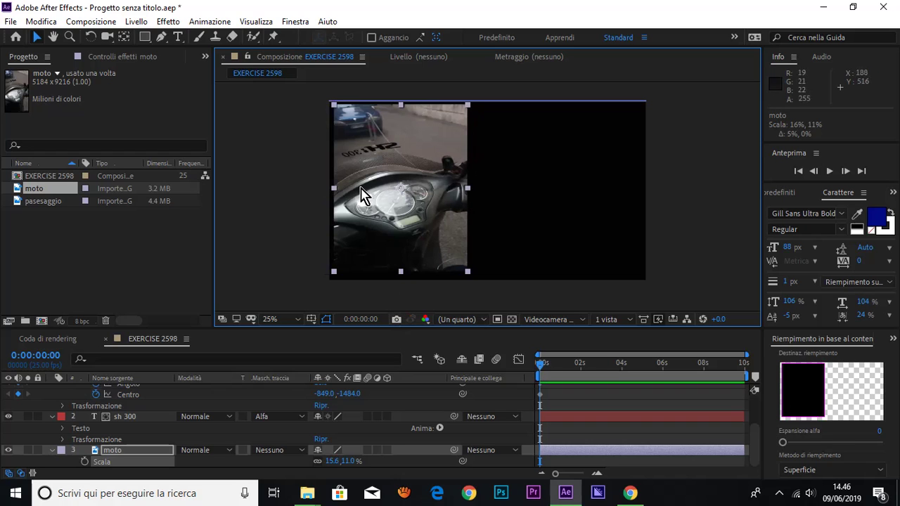
click(291, 195)
- Add a text layer reading 'no' to the right of the photo and select it
click(178, 37)
click(531, 180)
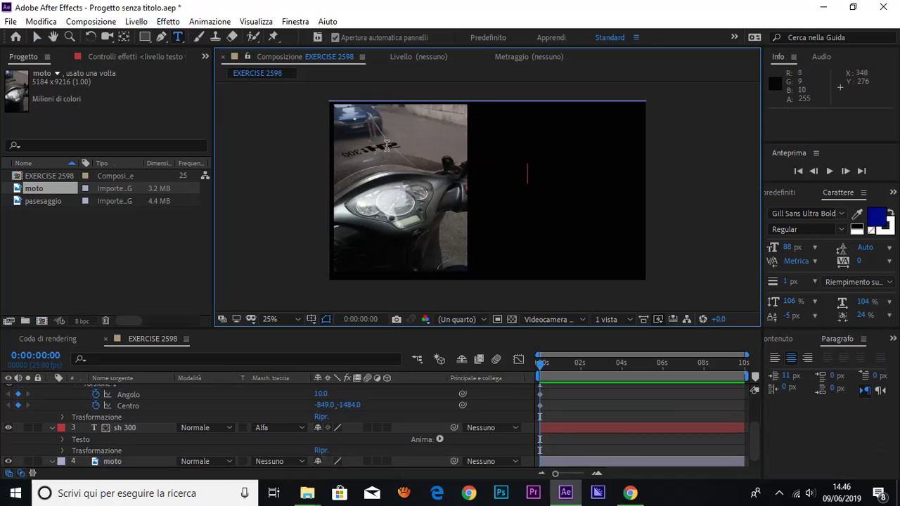
text(mo)
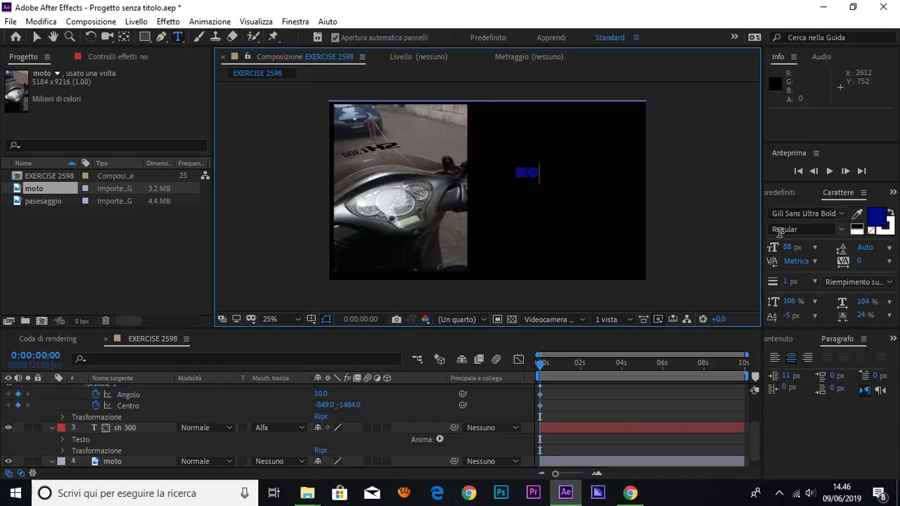
double_click(537, 175)
- Style the text at 226 px, tracking 26, 31 px outline, 152% horizontal scale and baseline shift
drag(794, 253, 843, 254)
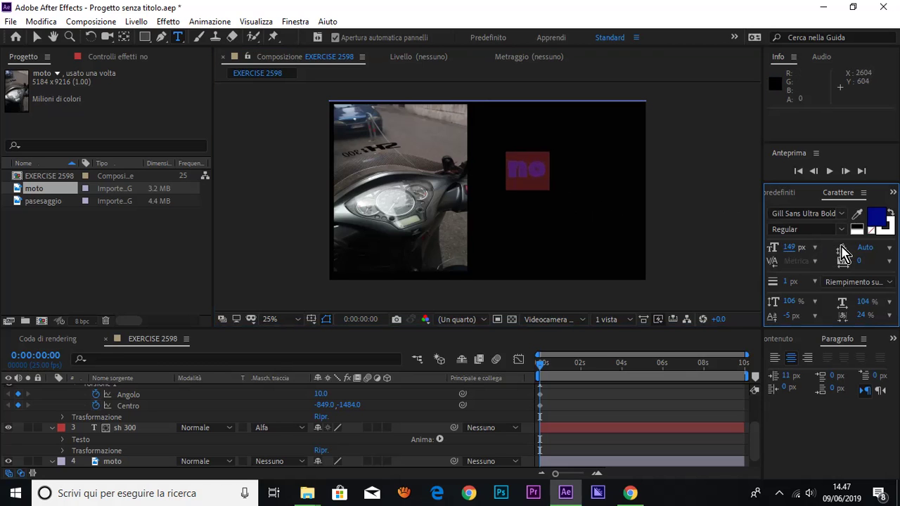
drag(874, 259, 877, 259)
drag(794, 282, 808, 282)
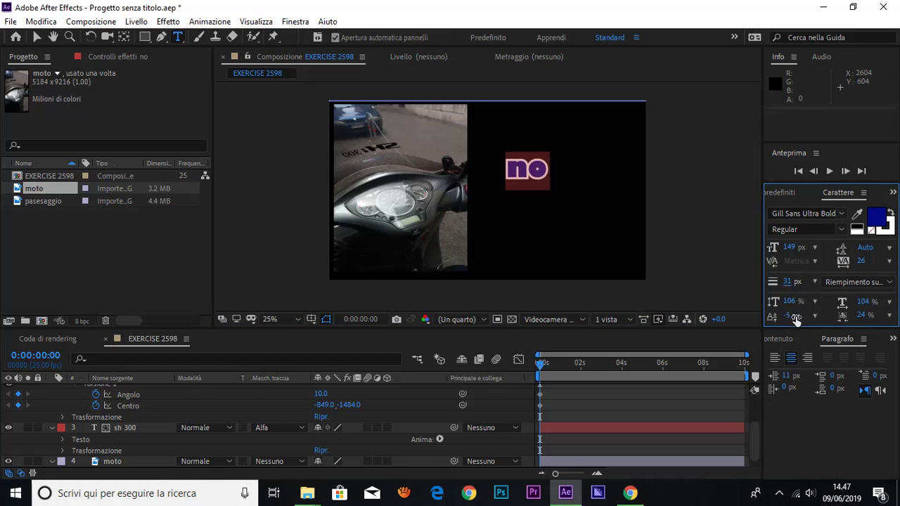
mouse_move(790, 302)
mouse_down()
mouse_move(817, 302)
mouse_move(800, 304)
mouse_up()
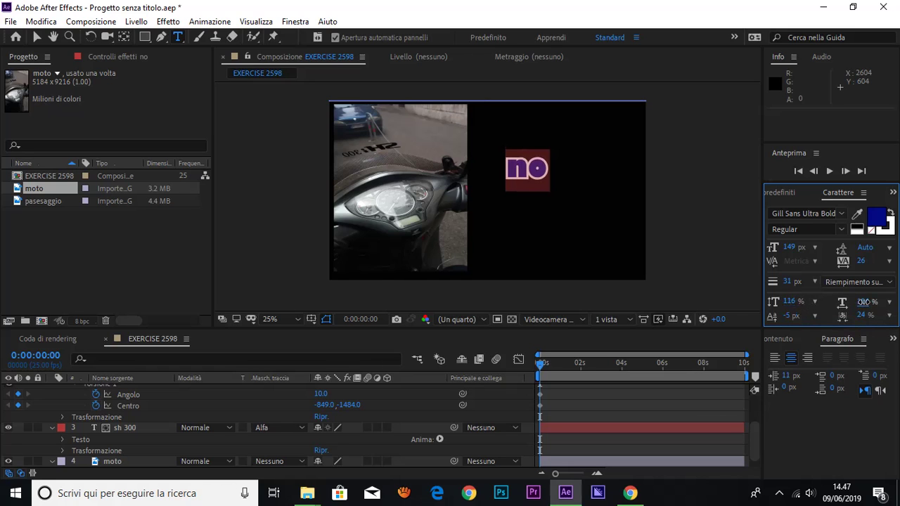
drag(841, 306, 894, 302)
drag(792, 320, 816, 317)
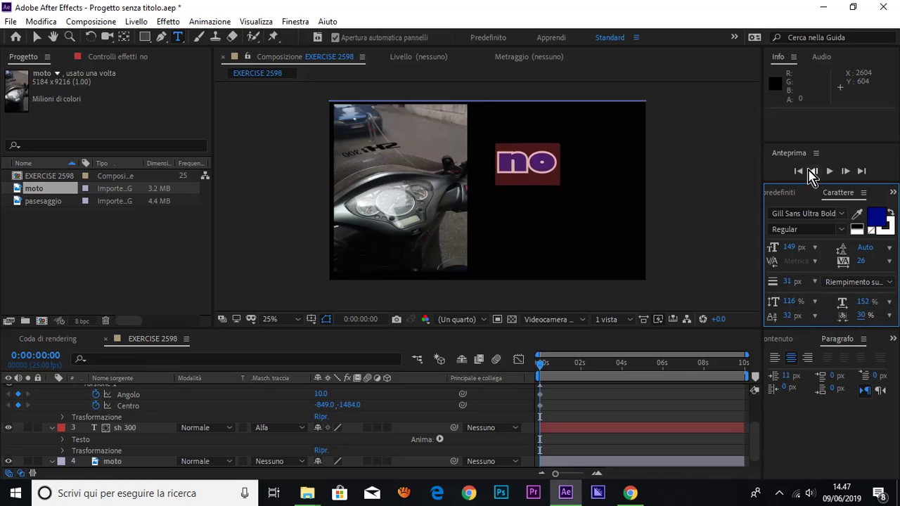
drag(795, 250, 842, 248)
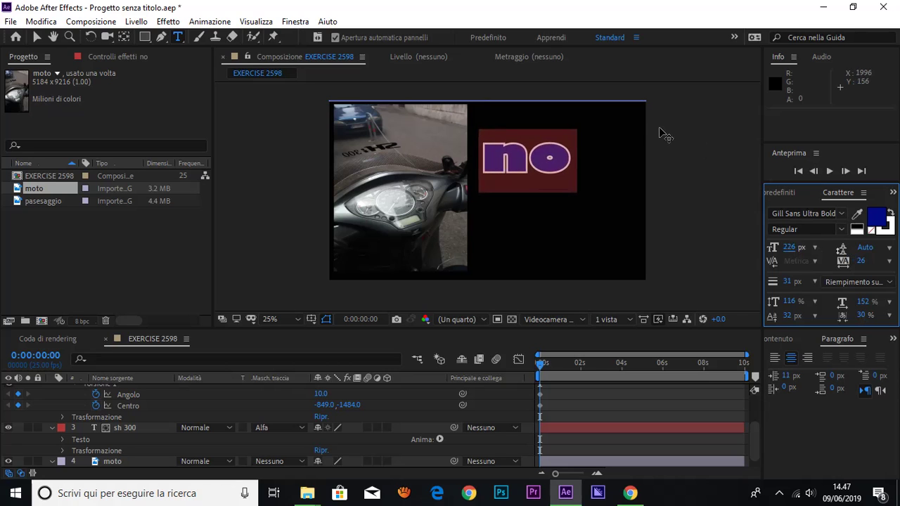
click(201, 412)
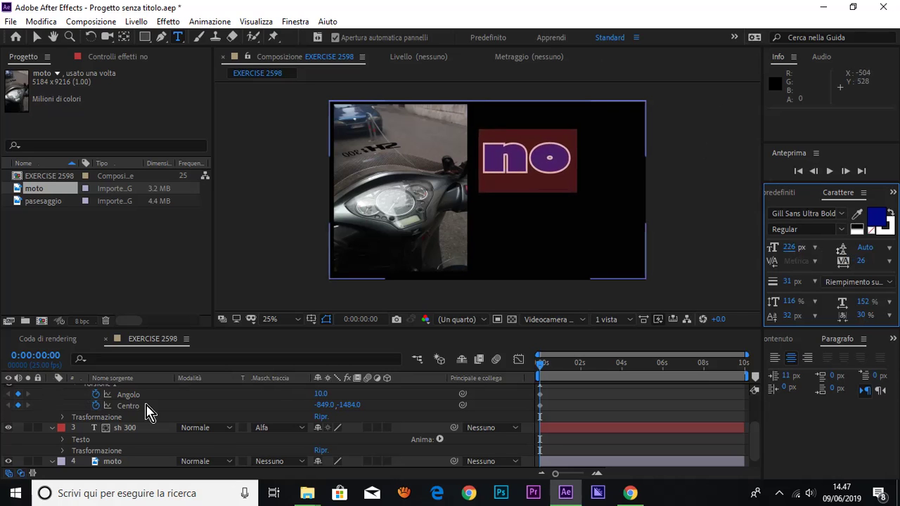
- Remove the stray 'r' so the text layer reads 'no' again
scroll(218, 420, up, 3)
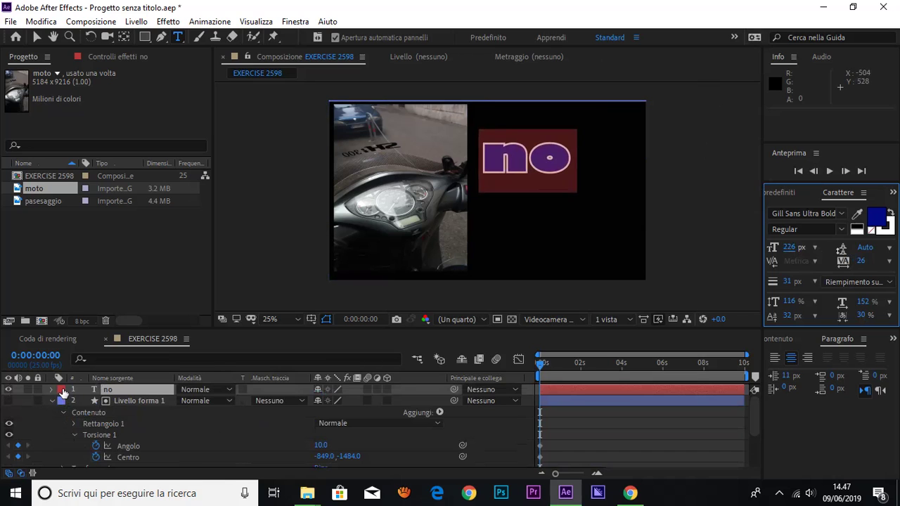
text(r)
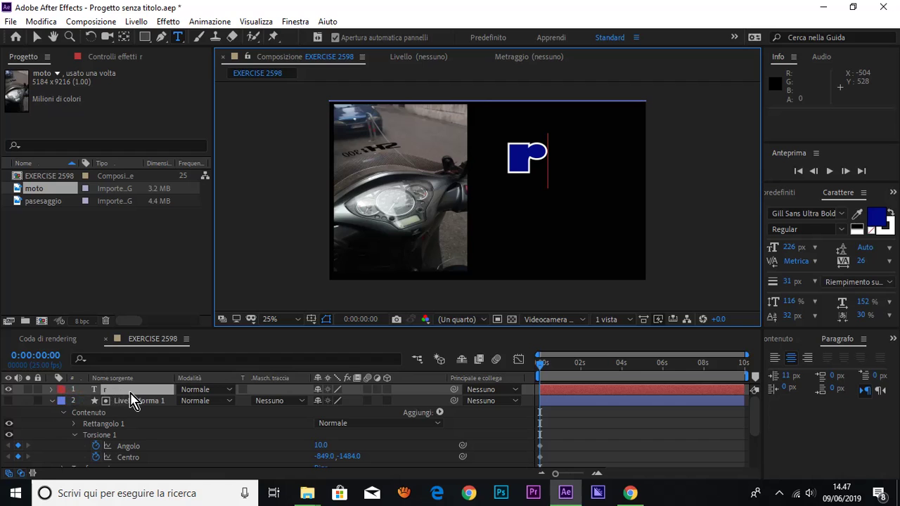
key(BackSpace)
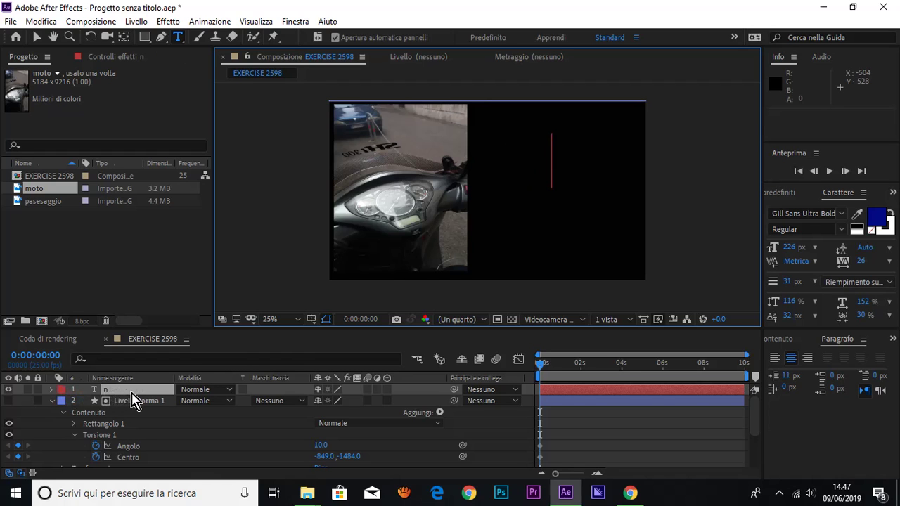
text(no)
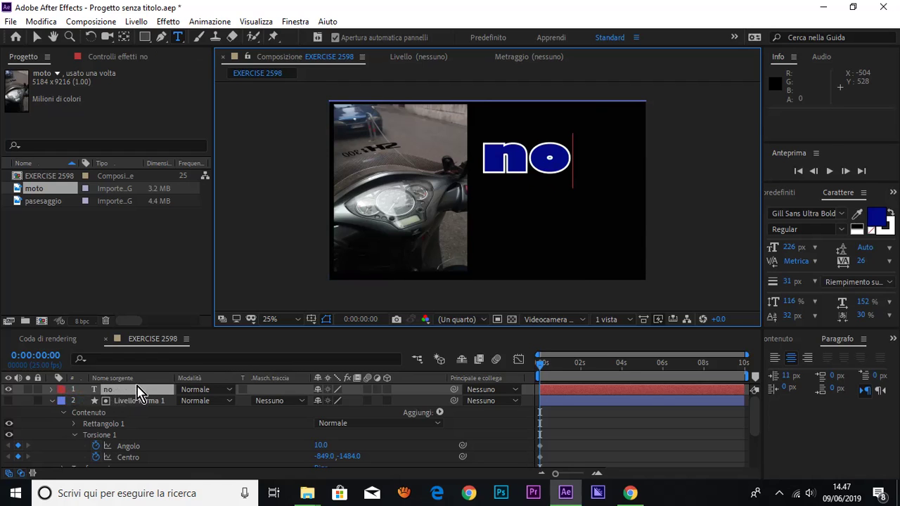
click(136, 389)
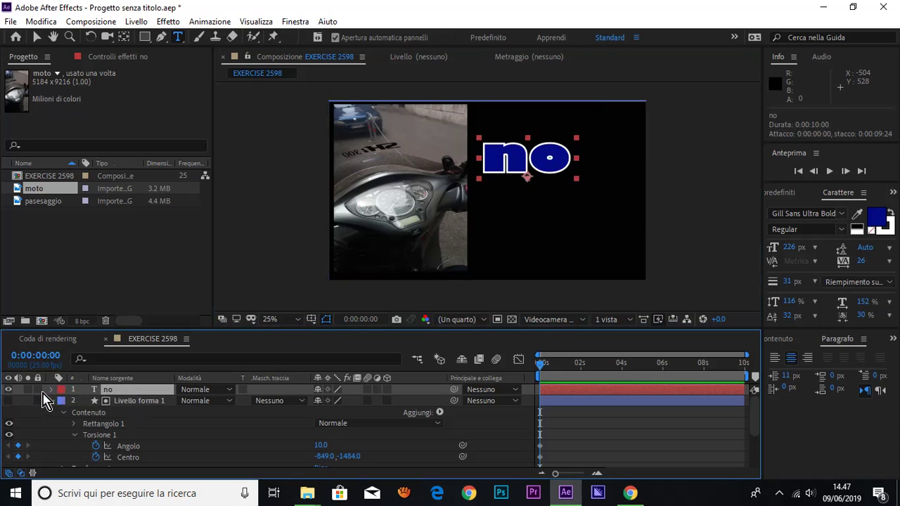
- Keyframe the text's Rotation at 0 at the start and 15 full turns at 4 seconds
key(r)
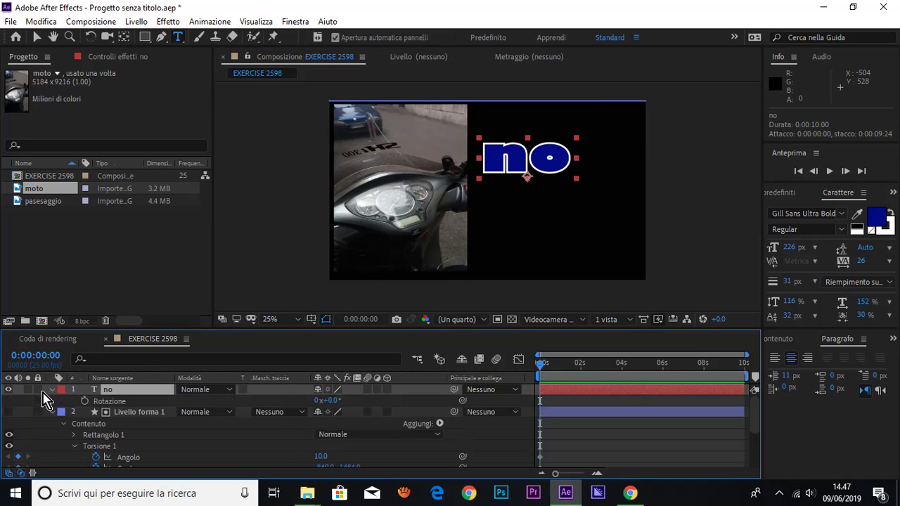
click(85, 401)
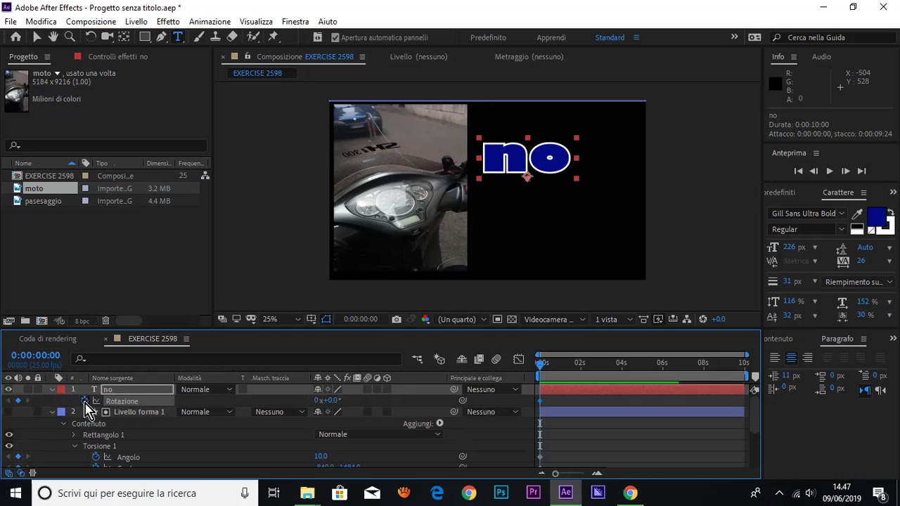
click(316, 400)
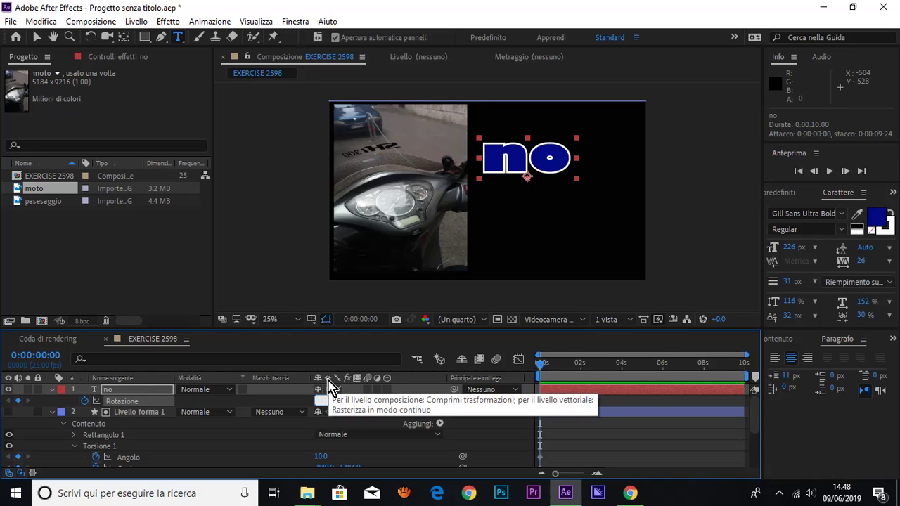
drag(539, 363, 626, 363)
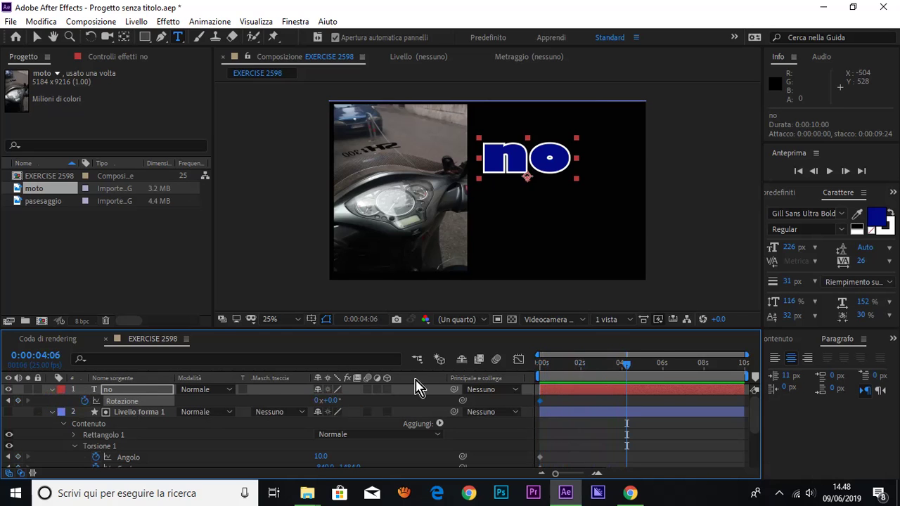
click(318, 402)
click(317, 401)
text(15)
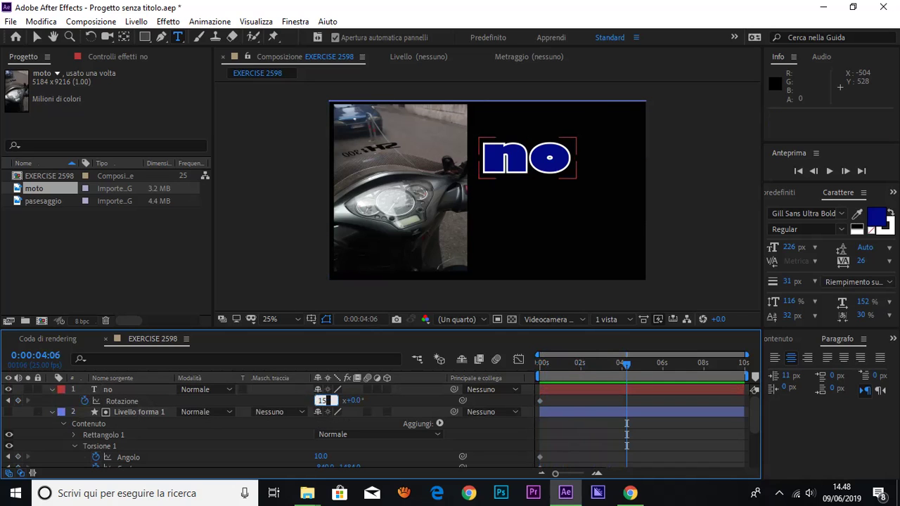
key(Return)
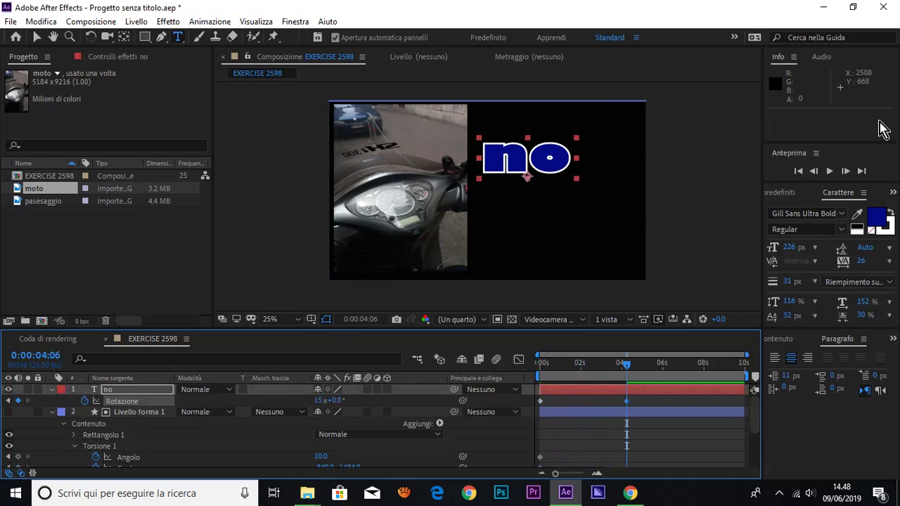
- Preview the 15-turn spin from the start of the composition
click(798, 171)
click(830, 171)
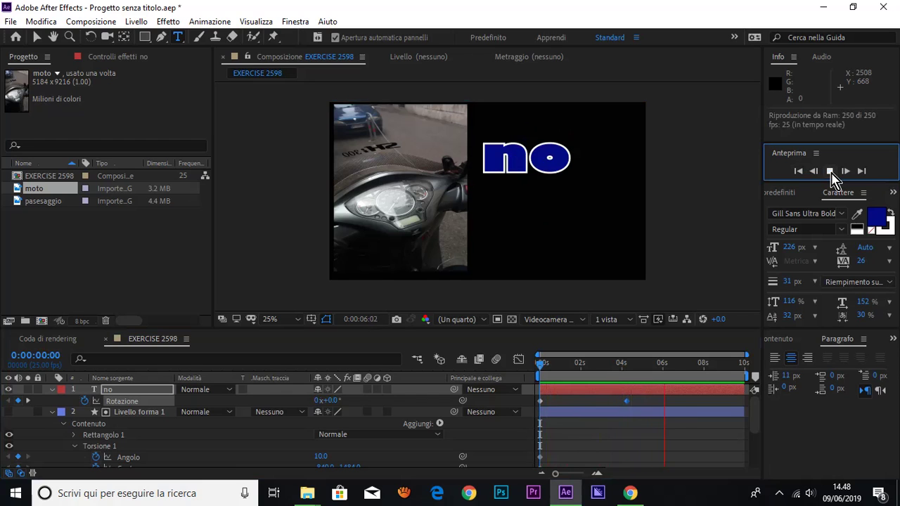
click(829, 172)
click(799, 172)
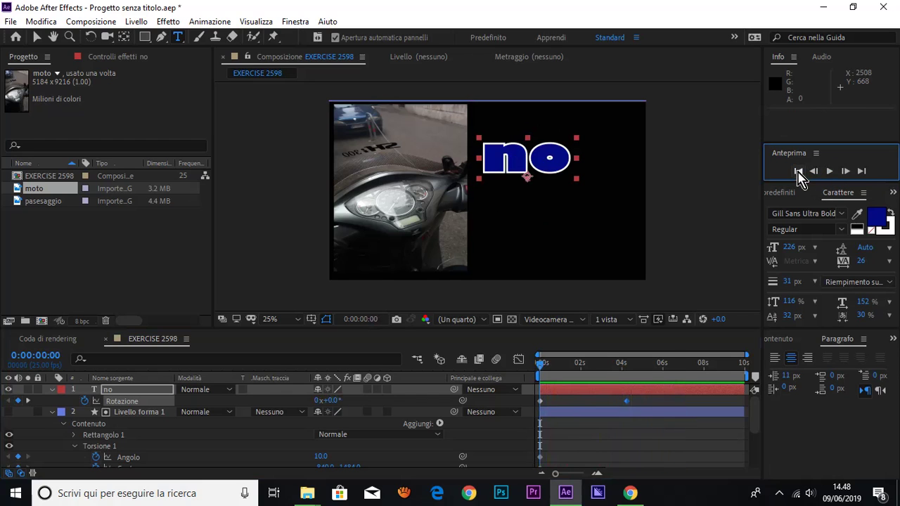
- Move the 15-turn keyframe earlier to 0:00:01:14 and preview the faster spin
click(626, 404)
drag(627, 408, 571, 404)
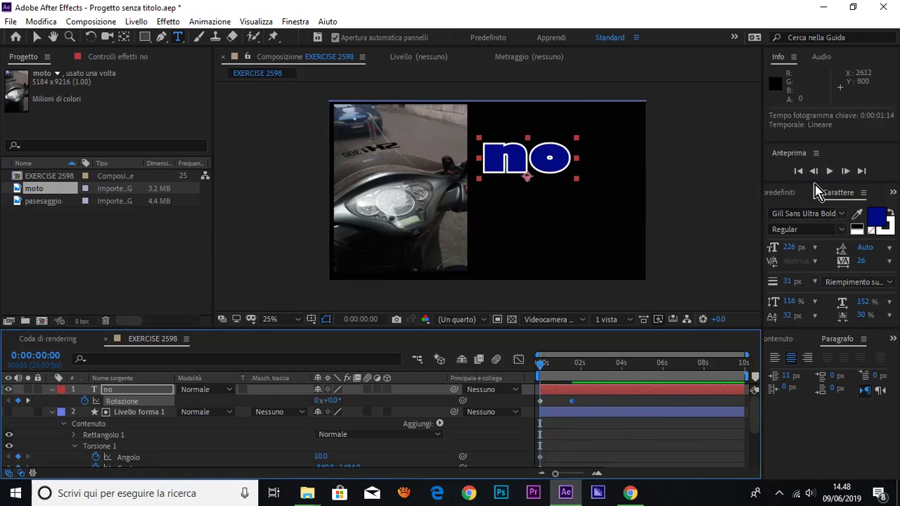
click(830, 173)
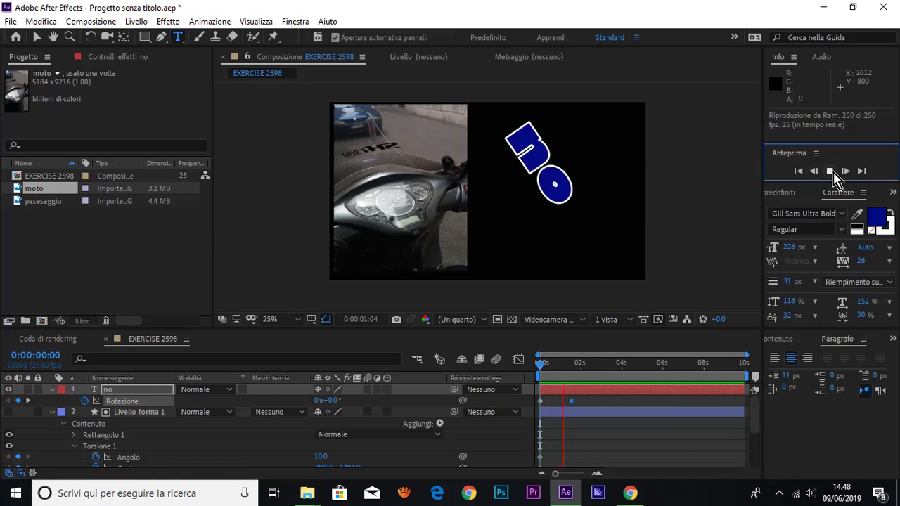
click(830, 172)
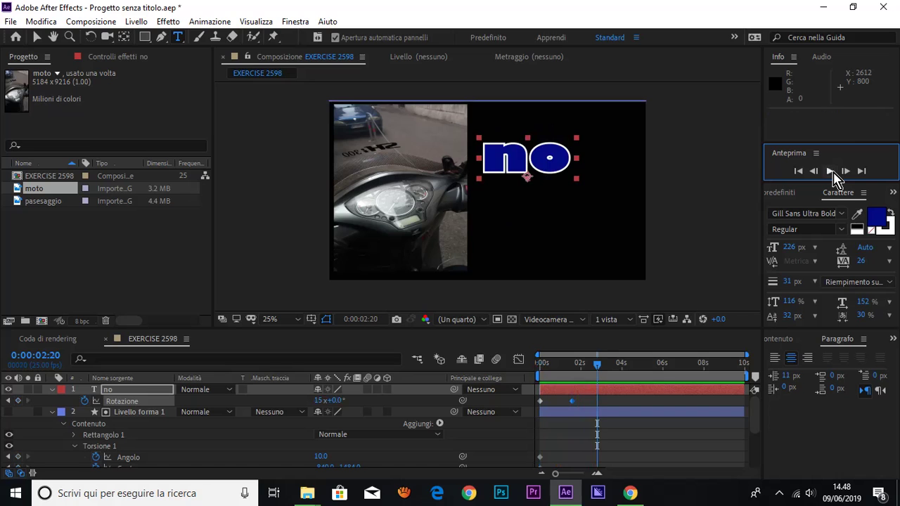
drag(598, 367, 578, 374)
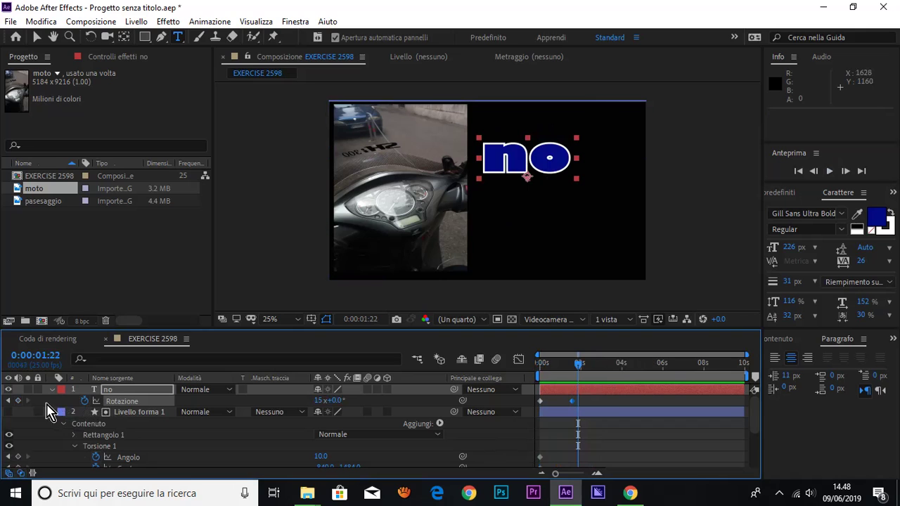
- Hold 15 turns with a keyframe at 1:22, then set 50 full turns near 4 seconds
click(18, 401)
drag(578, 366, 629, 365)
click(320, 400)
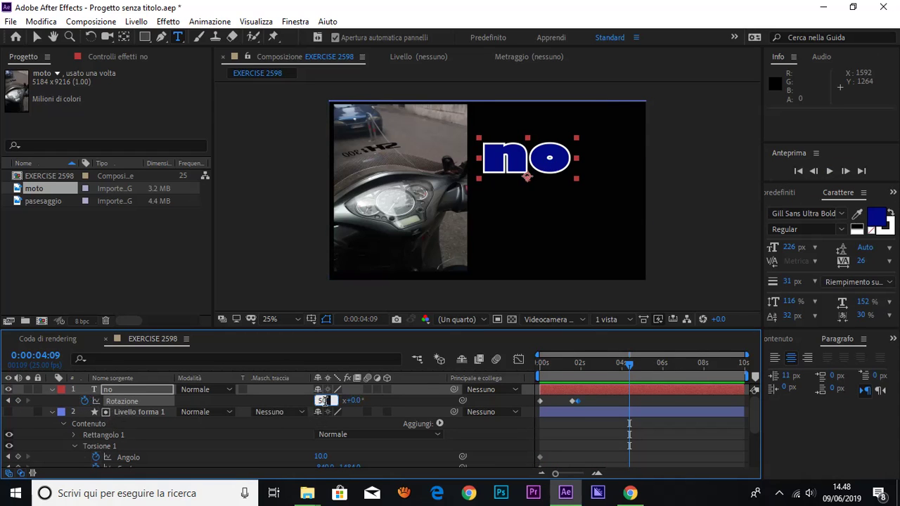
key(Return)
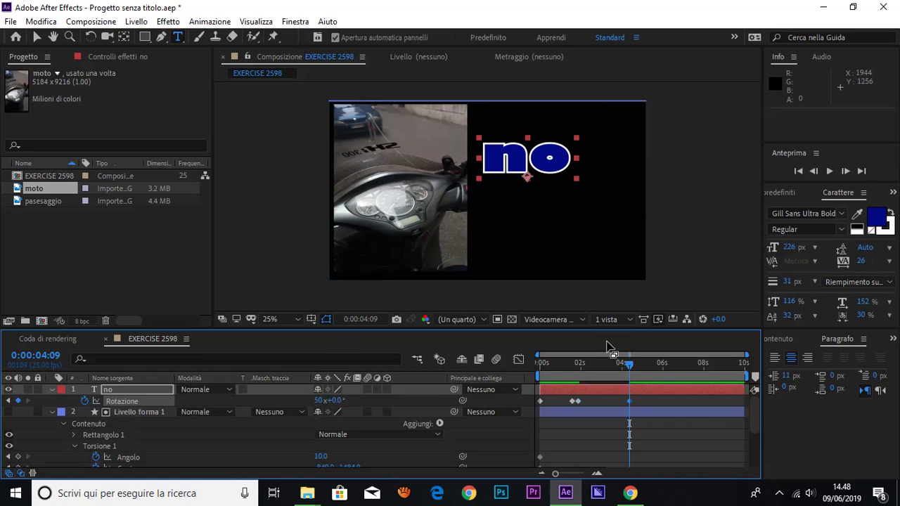
- Preview the rotation animation from the start
drag(625, 372, 540, 373)
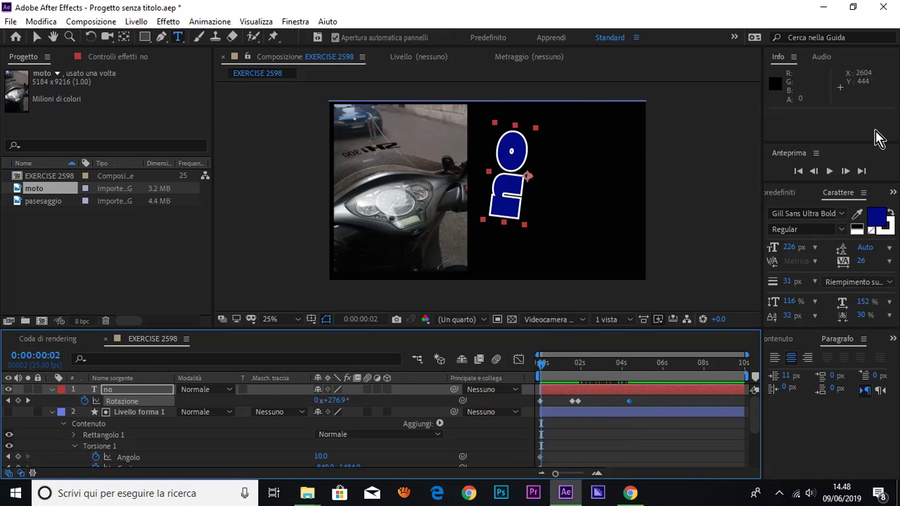
click(830, 171)
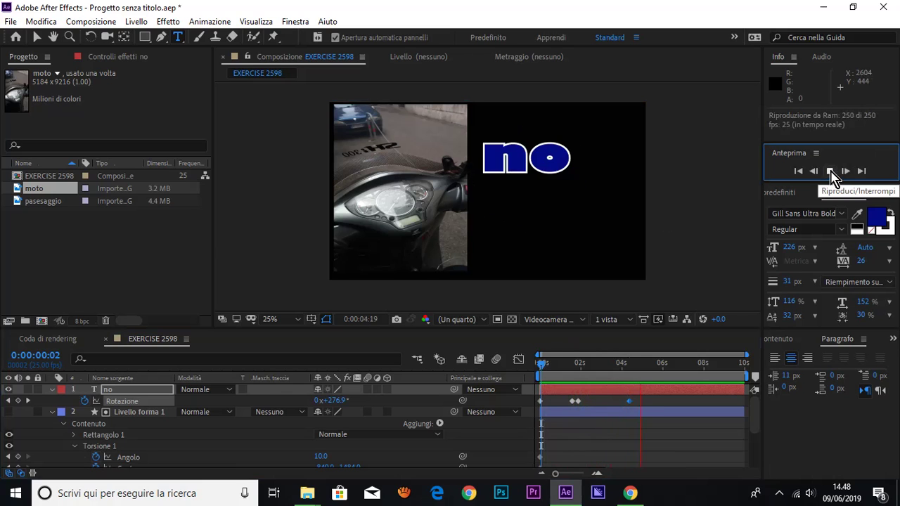
click(830, 171)
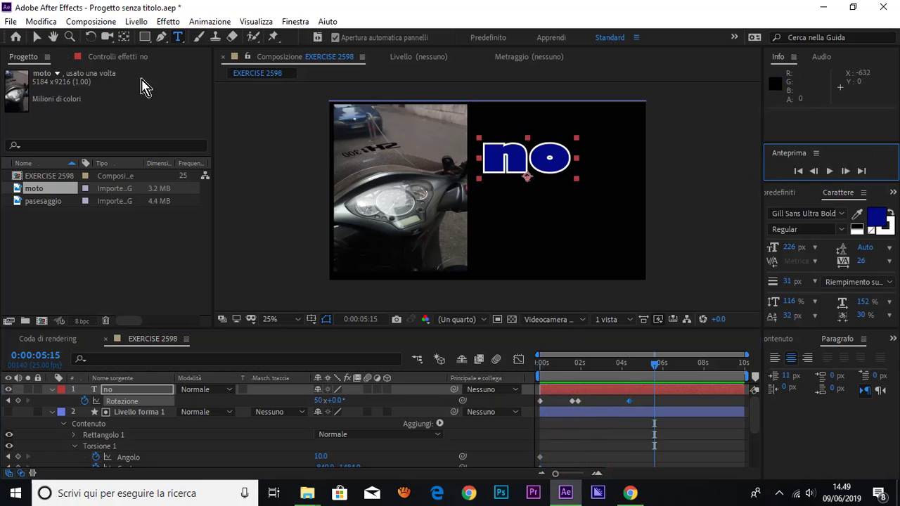
click(38, 36)
- Scale up the 'no' text and move it lower right to position 1368, 660
drag(576, 179, 594, 184)
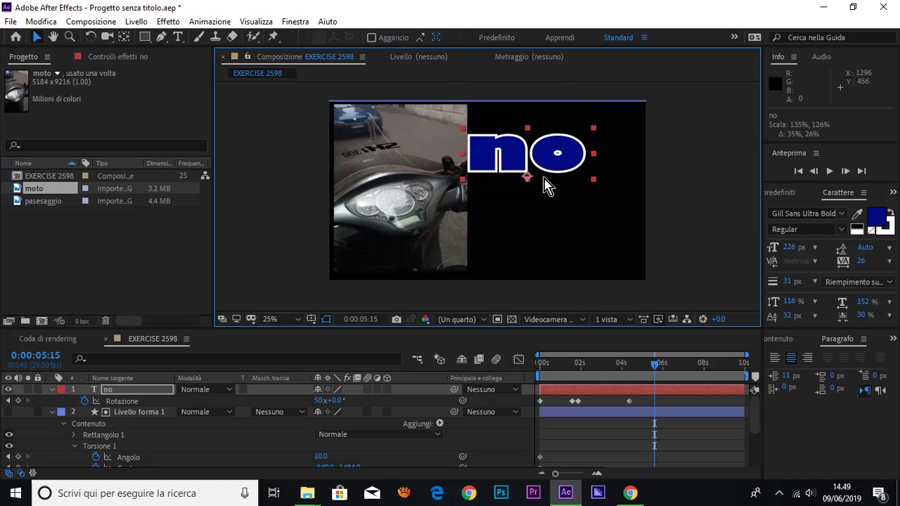
mouse_move(529, 182)
mouse_down()
mouse_move(563, 229)
mouse_move(553, 209)
mouse_up()
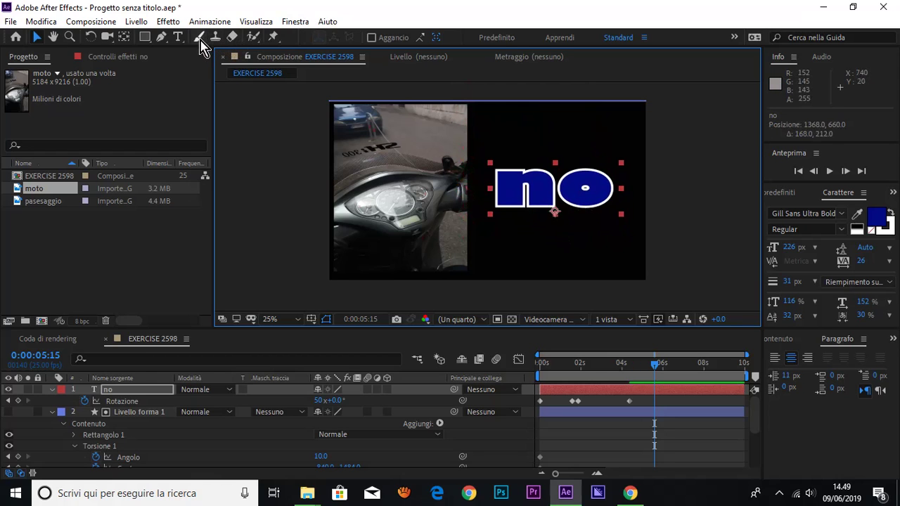
click(160, 38)
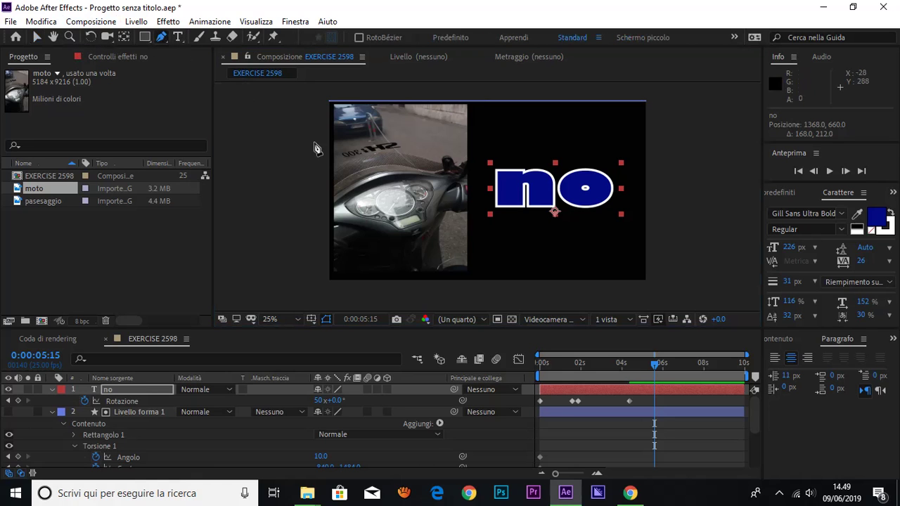
- Draw a two-point mask line across the frame and reposition its left point near the edge
click(262, 149)
click(703, 154)
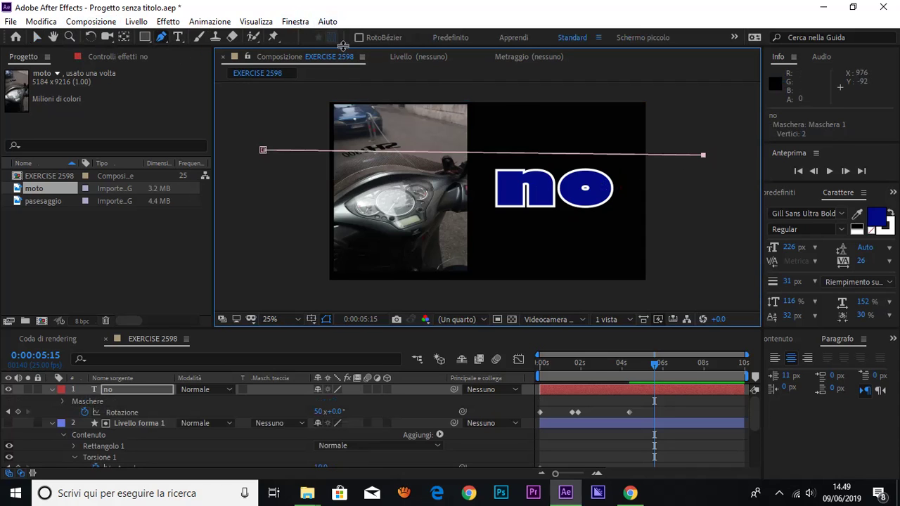
click(38, 38)
mouse_move(264, 150)
mouse_down()
mouse_move(411, 164)
mouse_move(300, 159)
mouse_up()
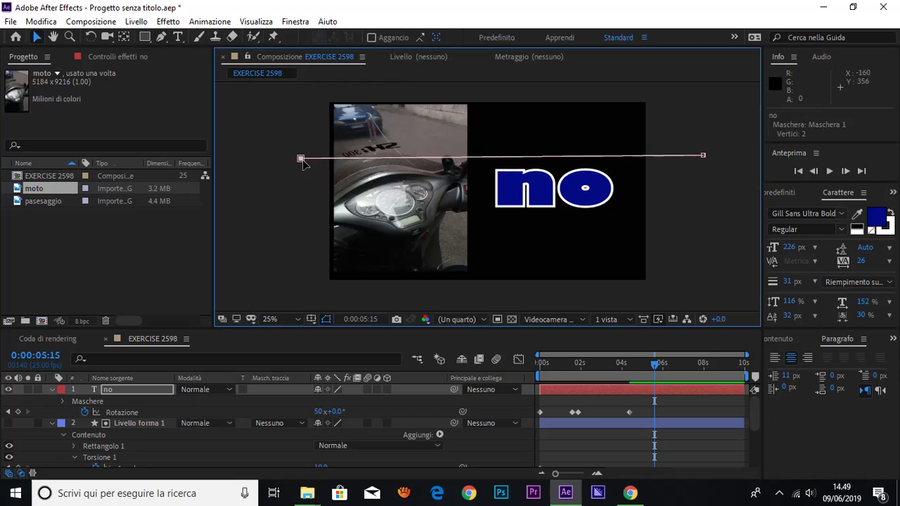
drag(300, 159, 295, 152)
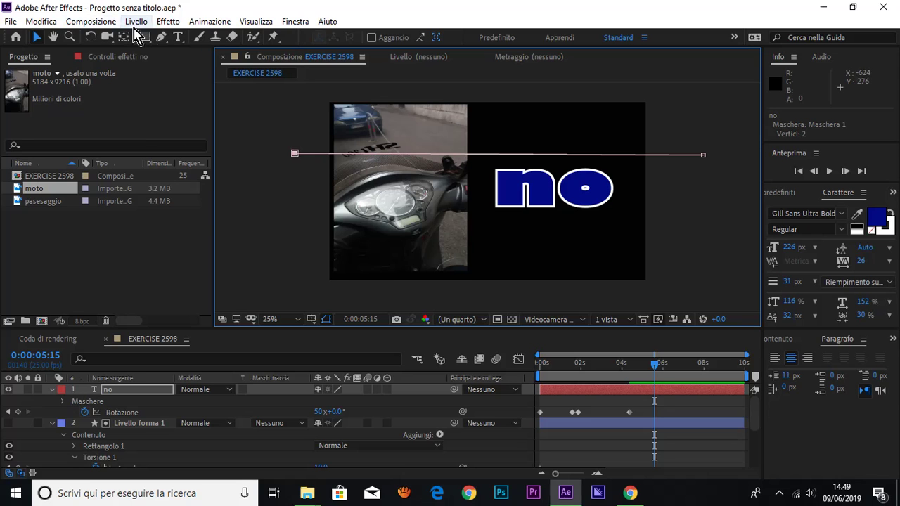
- Add a third top point to close the mask into a triangle, then shift that point toward centre
click(199, 38)
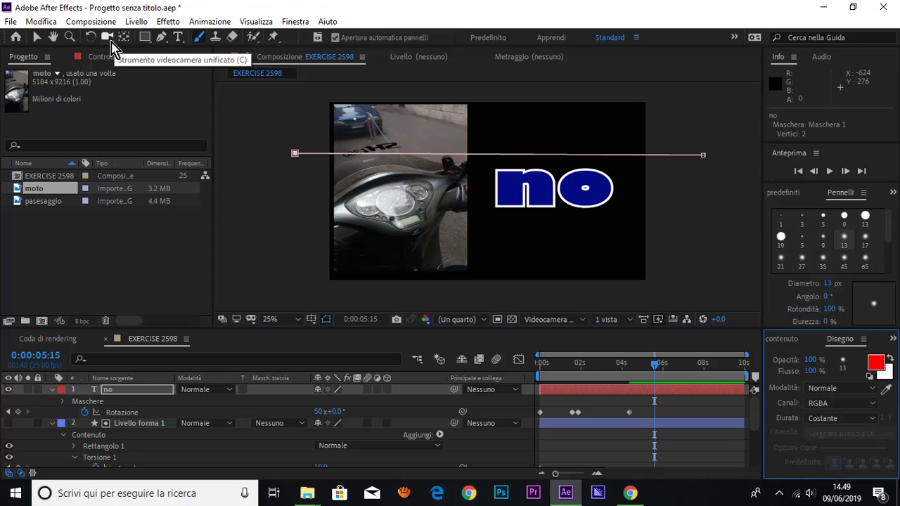
click(161, 39)
click(297, 155)
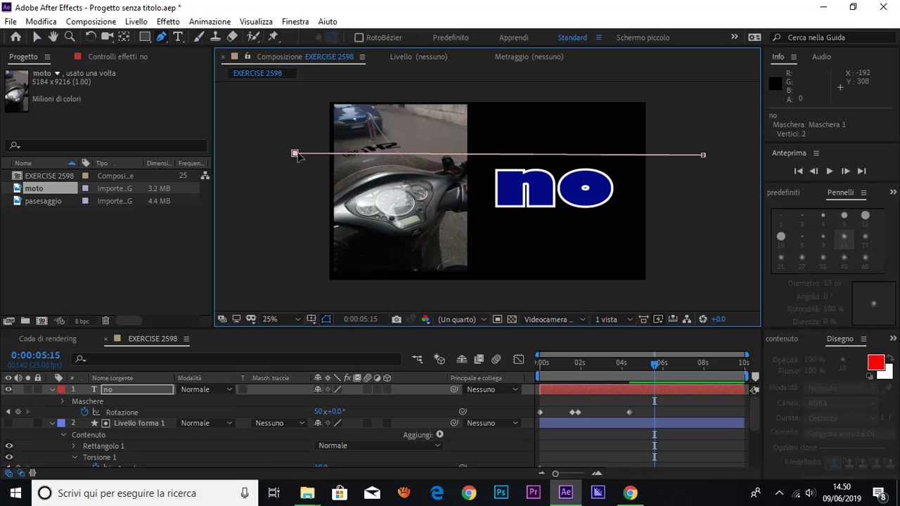
drag(296, 154, 297, 147)
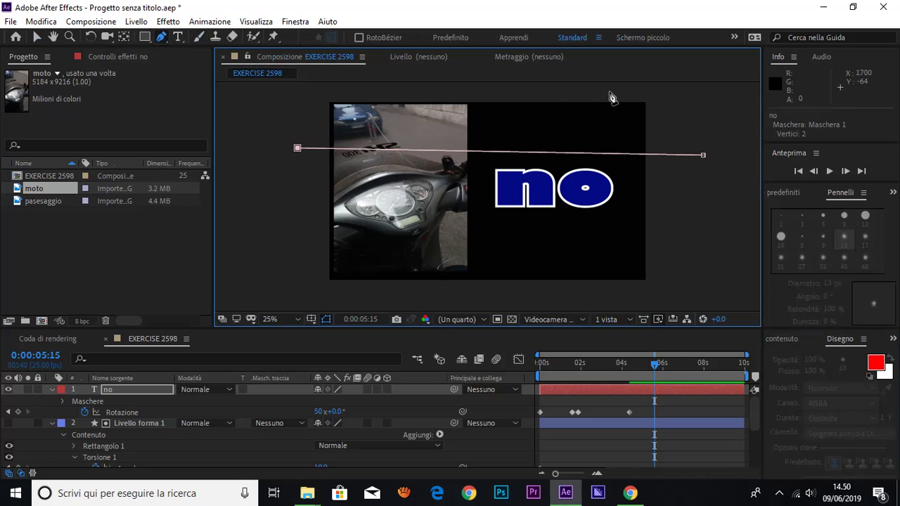
click(690, 104)
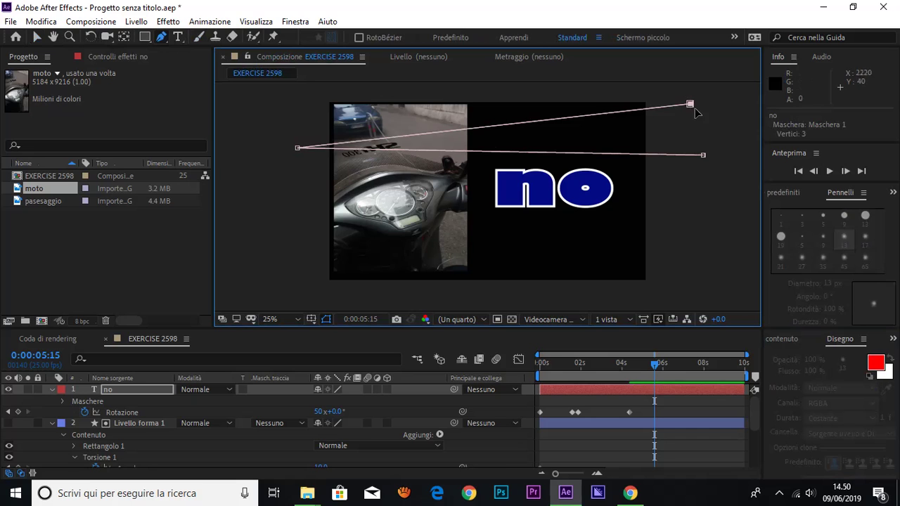
click(703, 154)
mouse_move(692, 111)
mouse_down()
mouse_move(496, 100)
mouse_move(486, 90)
mouse_up()
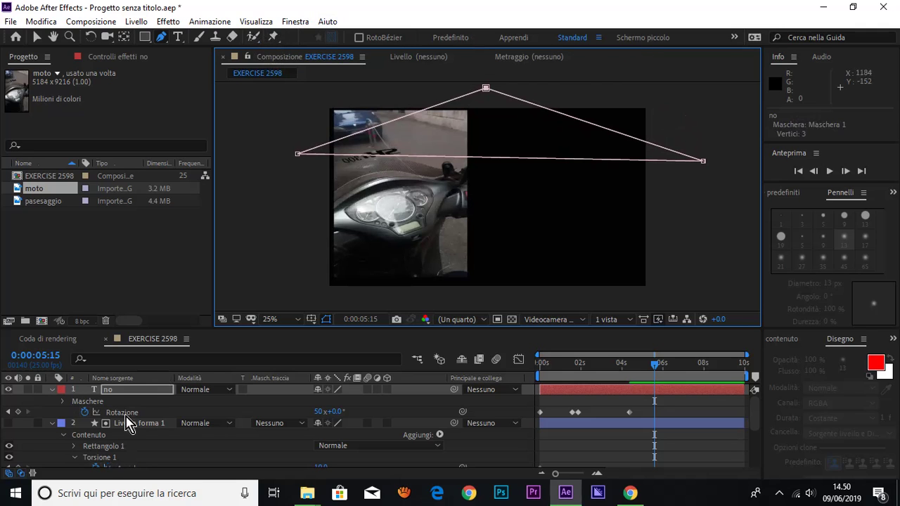
click(96, 391)
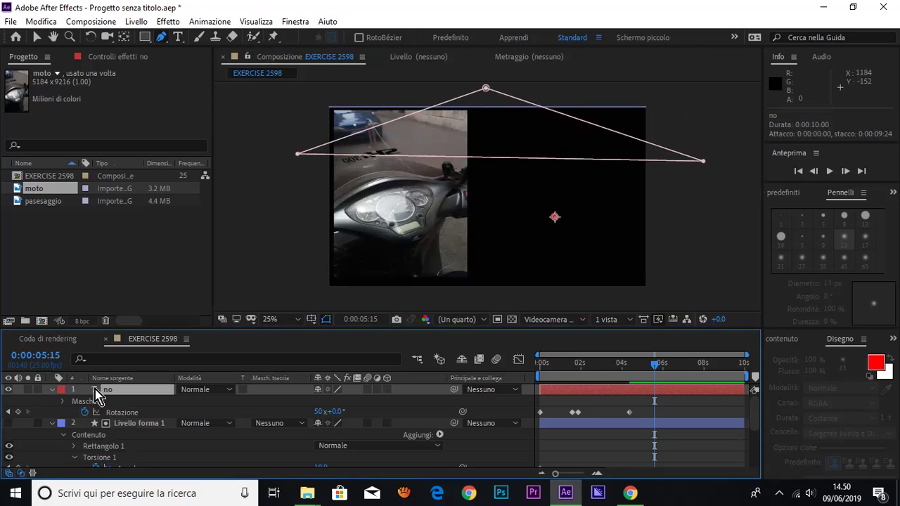
- Remove the no, twisted shape, sh 300 and moto layers from the timeline
key(ctrl+z)
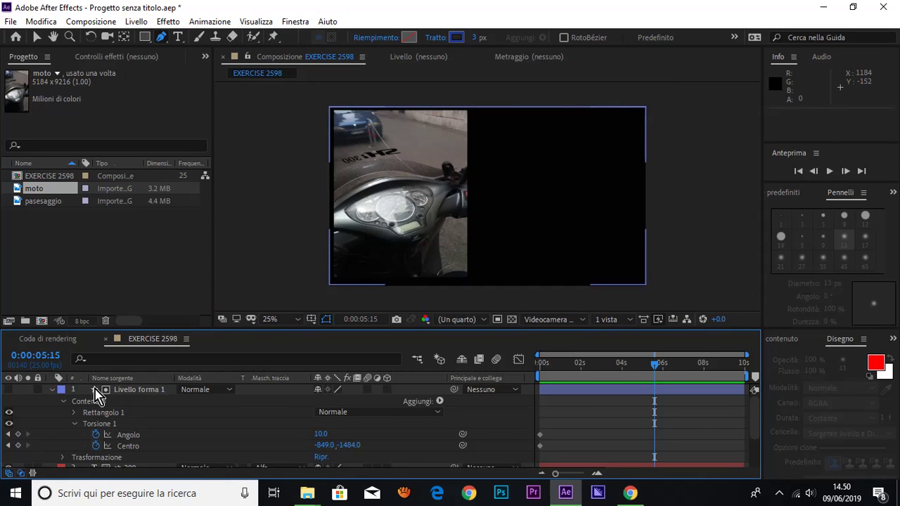
click(95, 391)
key(ctrl+z)
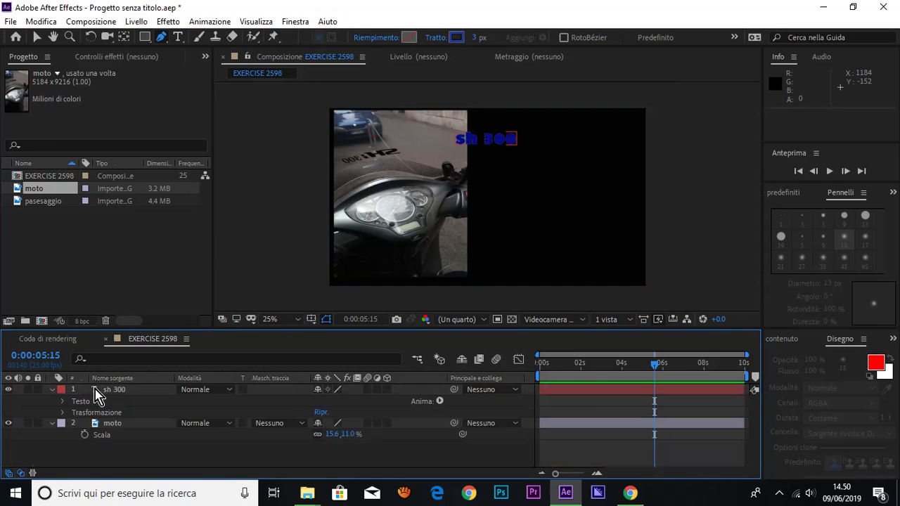
key(ctrl+z)
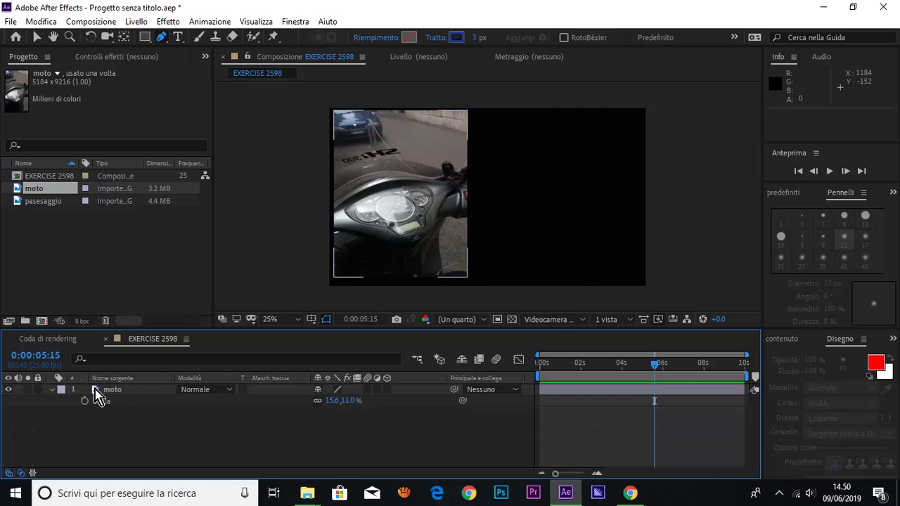
click(96, 391)
key(ctrl+z)
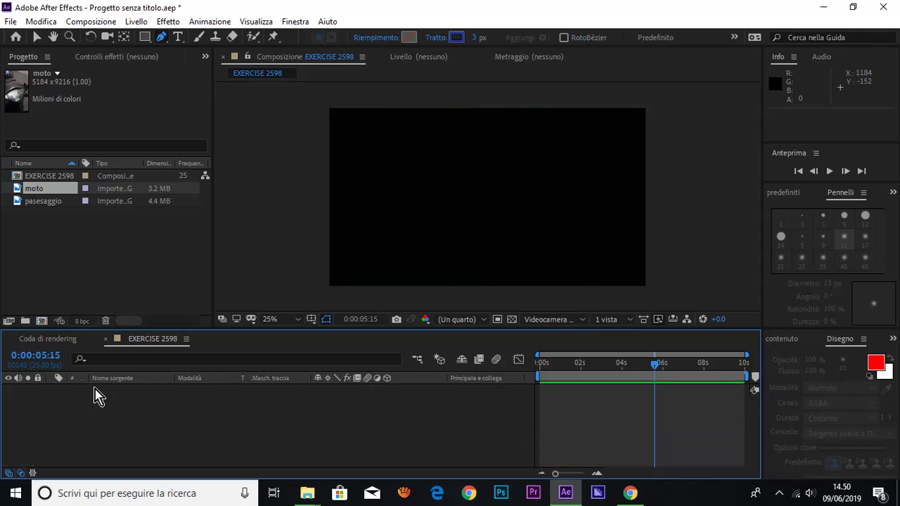
- Delete pasesaggio, moto and the EXERCISE 2598 composition from the Project panel
click(53, 205)
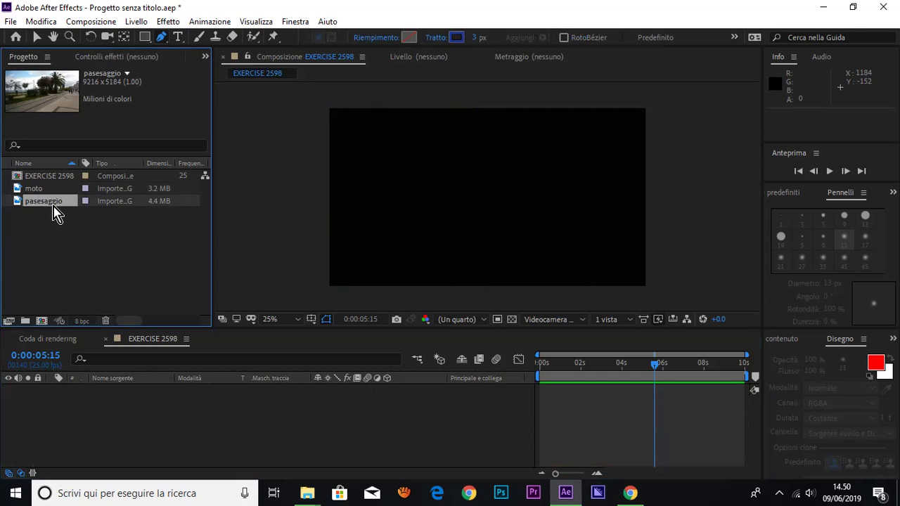
key(Delete)
click(53, 197)
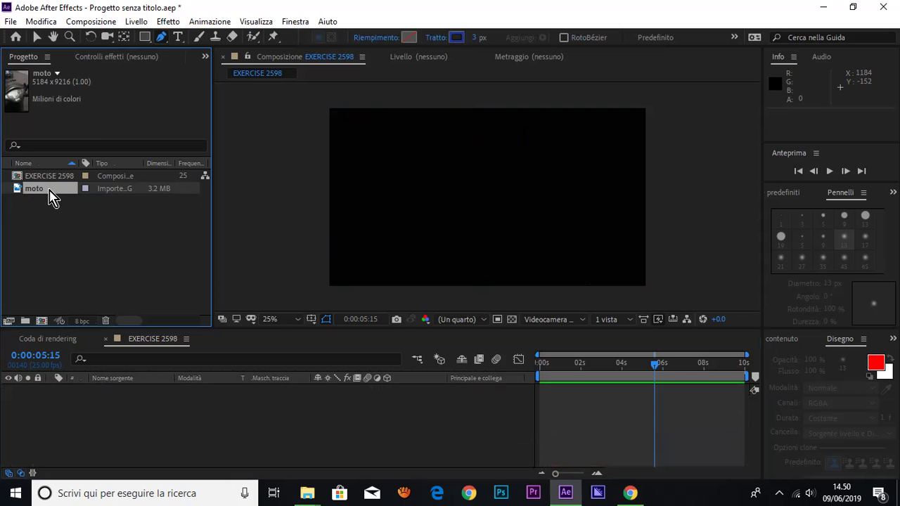
key(Delete)
click(50, 180)
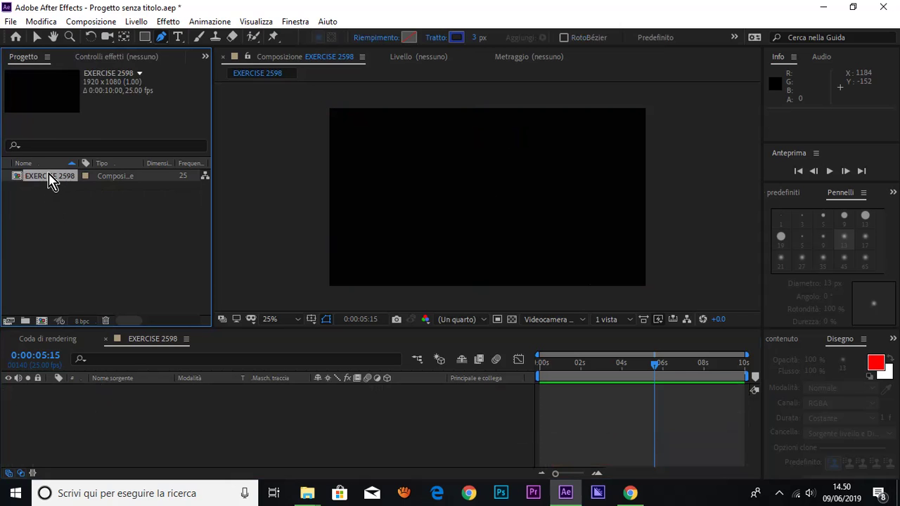
key(Delete)
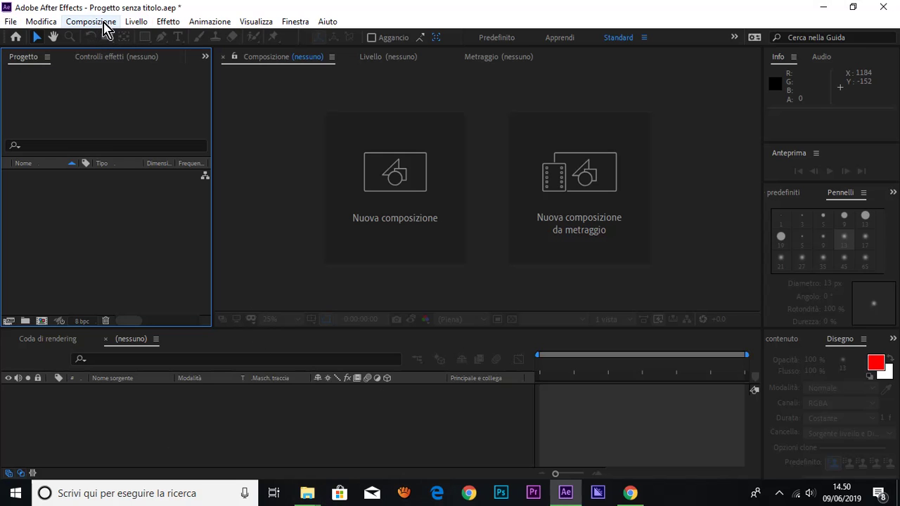
- Try File > Sfoglia in Bridge and dismiss the Bridge not-installed warning
click(11, 22)
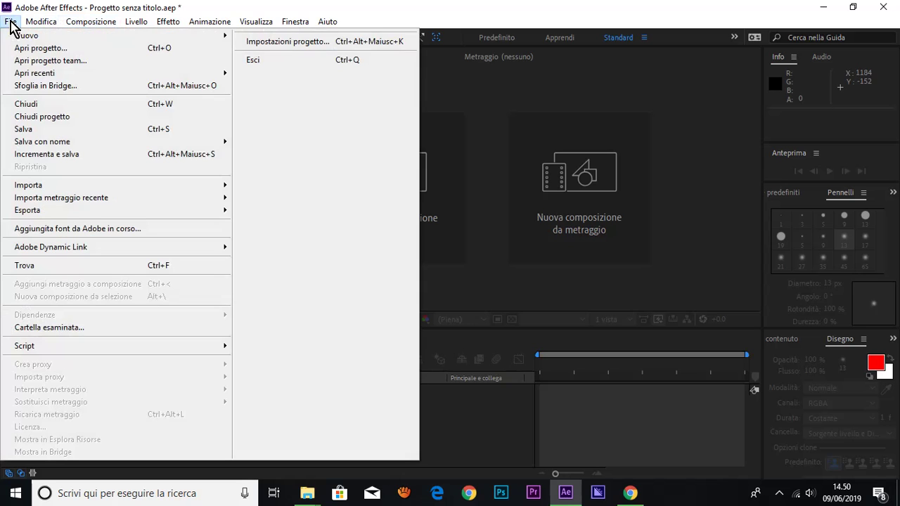
click(37, 86)
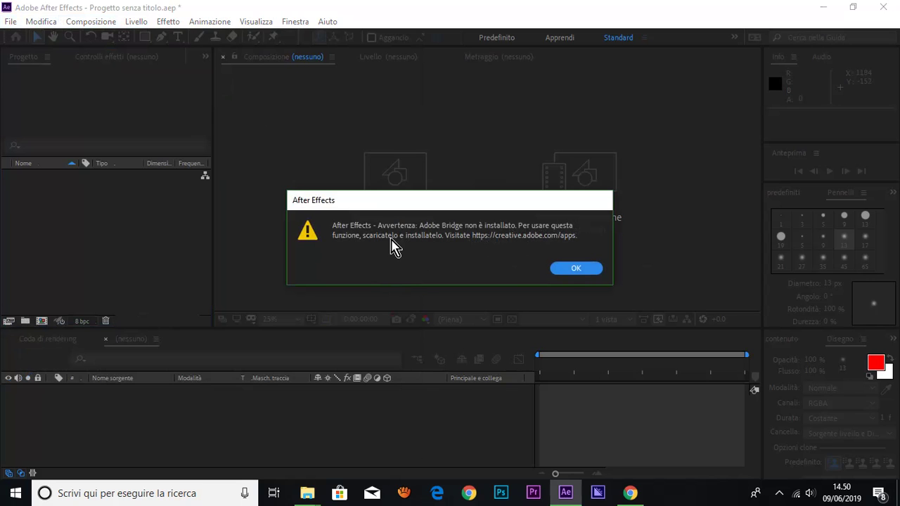
click(583, 270)
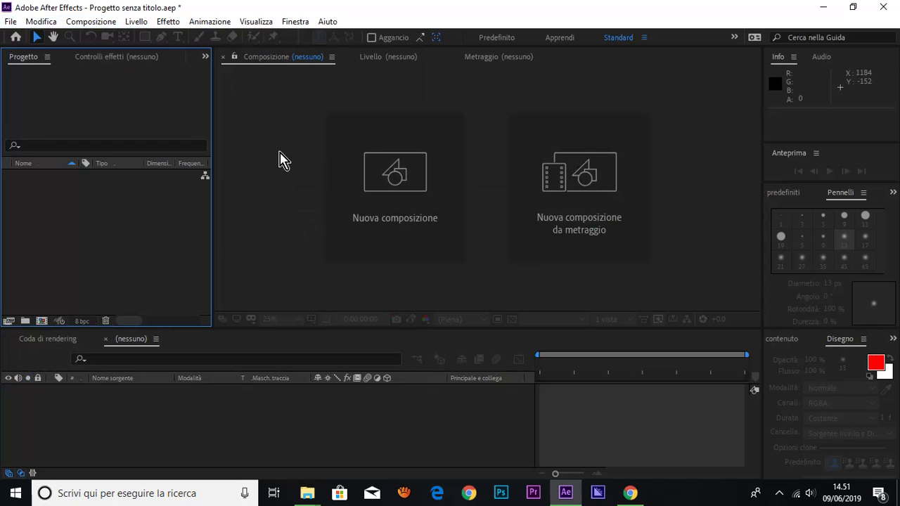
- Run Composizione > VR > Estrai mappa cubica and acknowledge the script permission alert
click(134, 21)
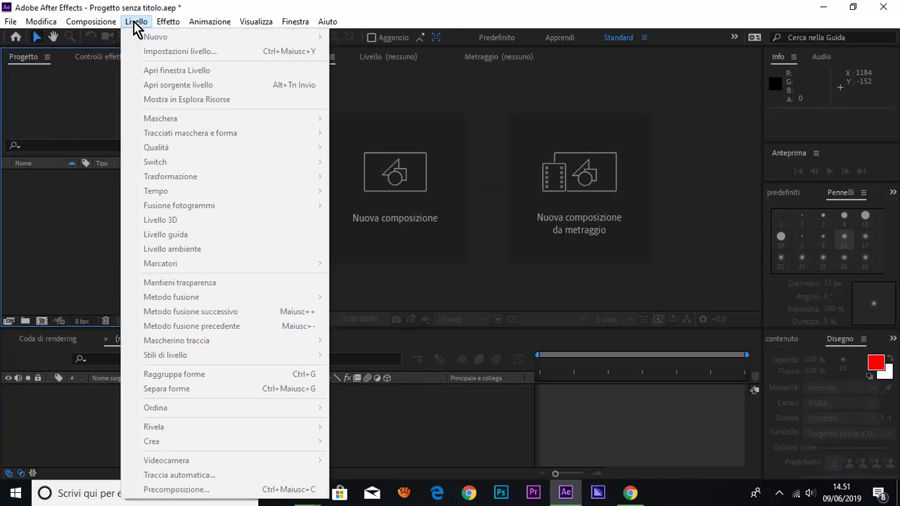
mouse_move(89, 26)
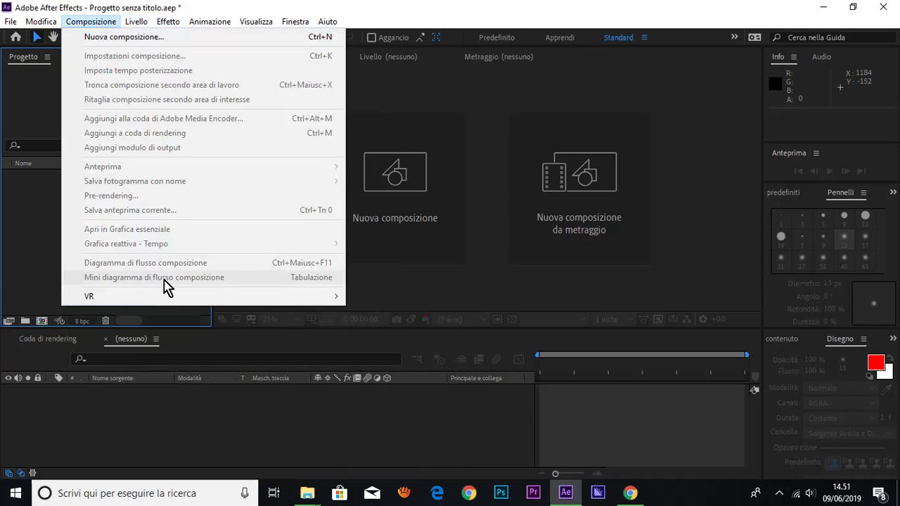
mouse_move(209, 301)
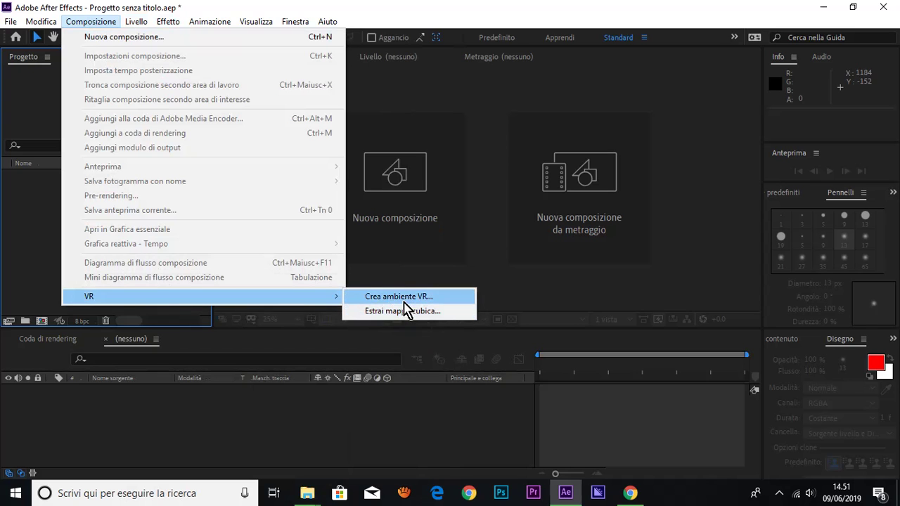
click(405, 311)
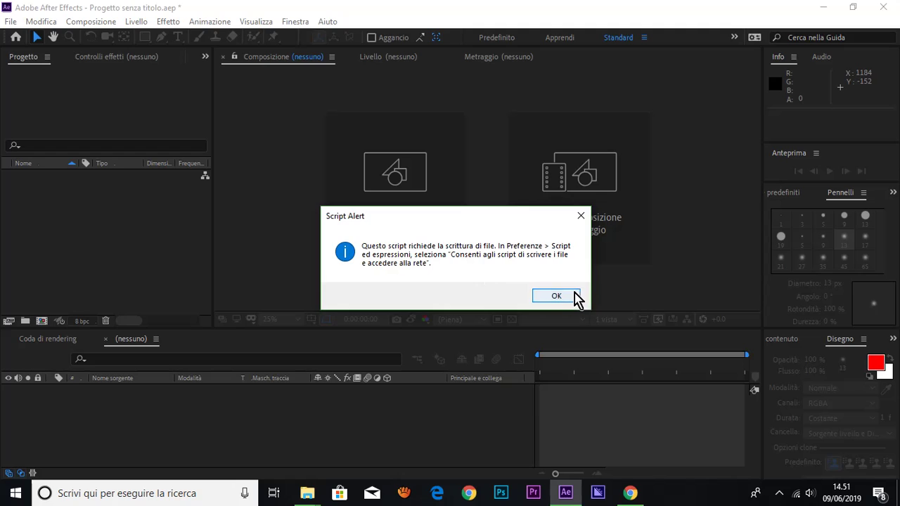
click(575, 296)
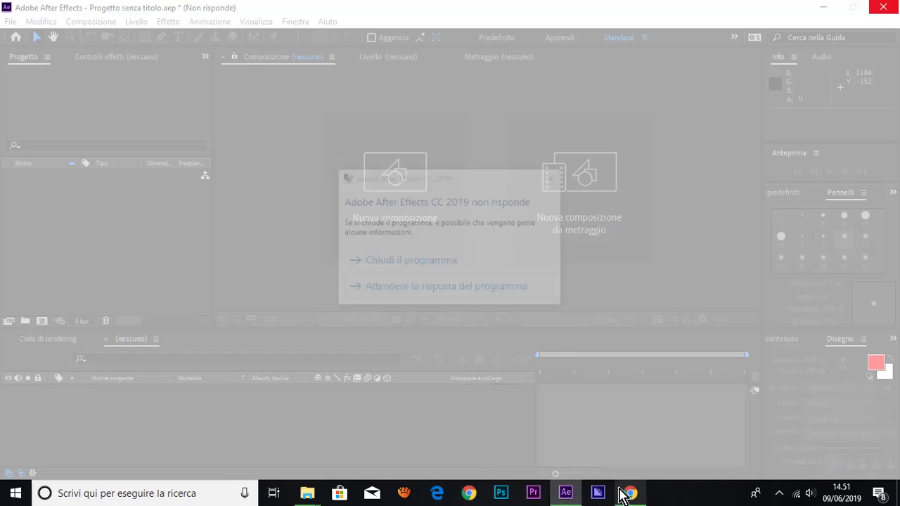
- Force-close the unresponsive After Effects with Chiudi il programma and skip the problem report
click(394, 263)
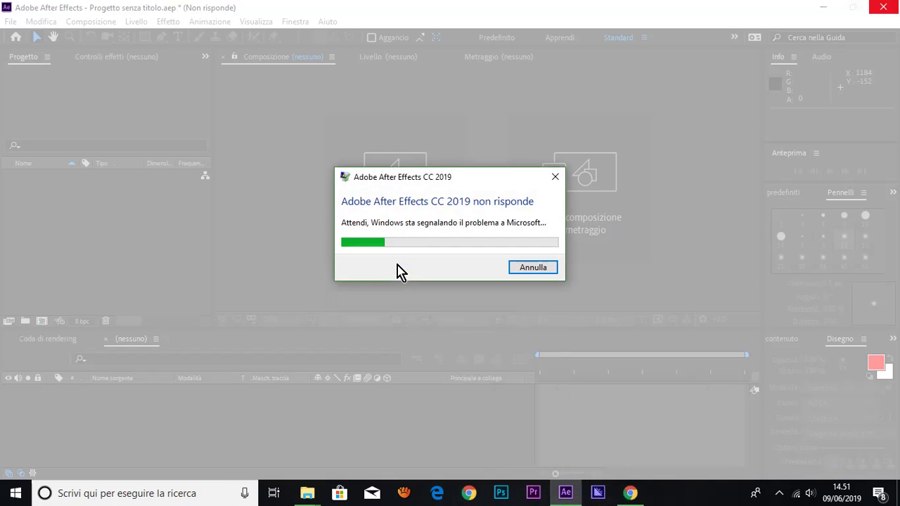
click(540, 274)
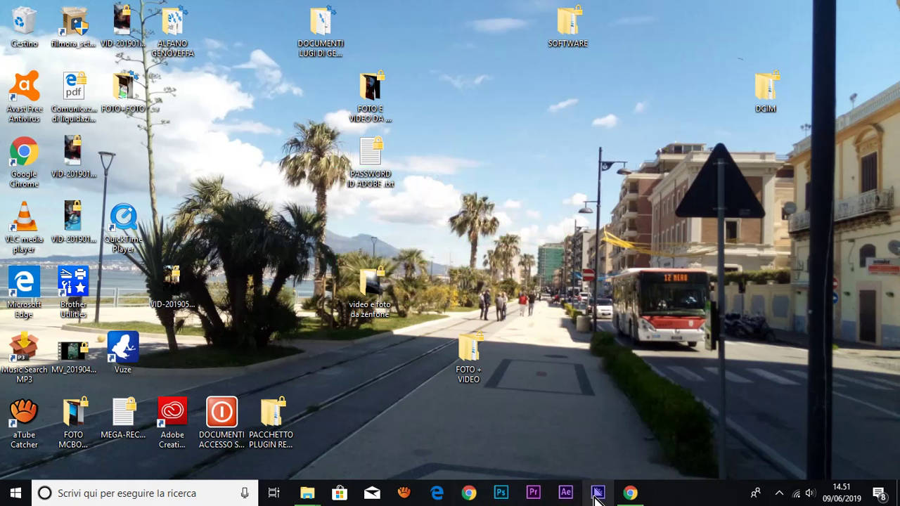
- Launch another application from its taskbar icon
click(566, 492)
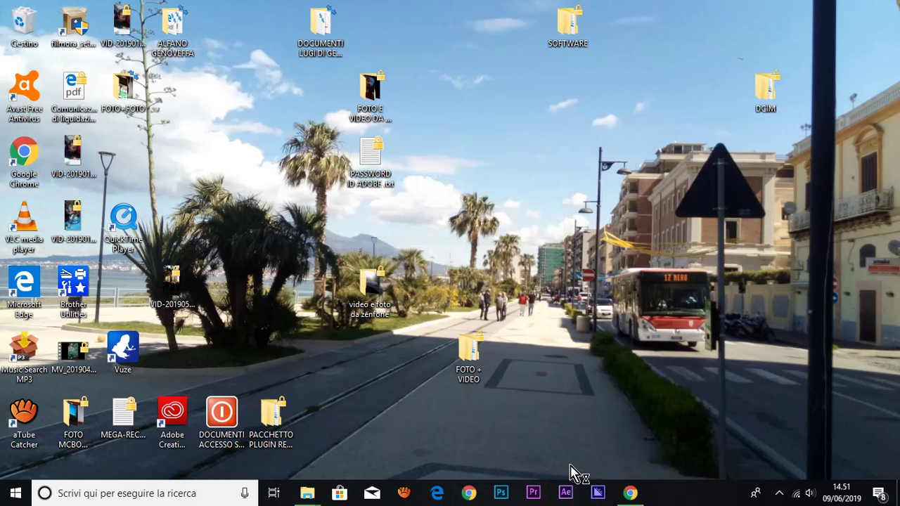
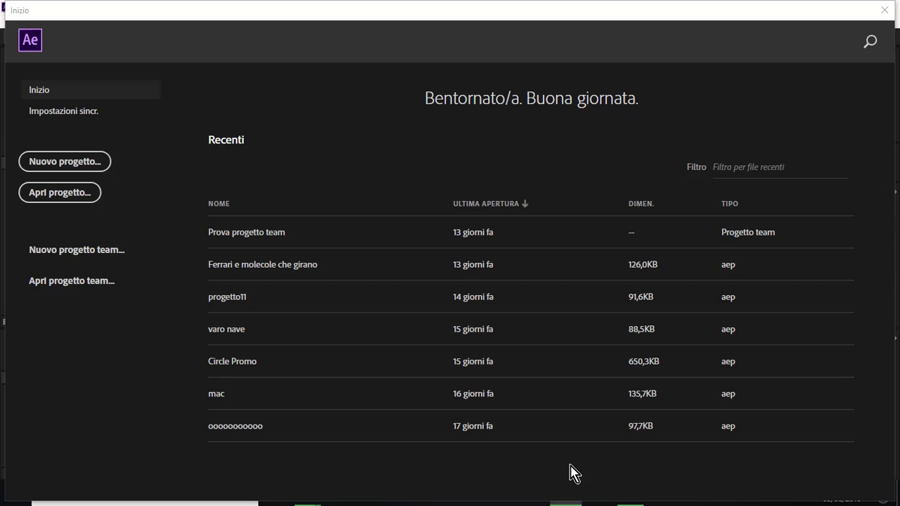
- Close the Inizio Start window to show the empty untitled project workspace
click(884, 10)
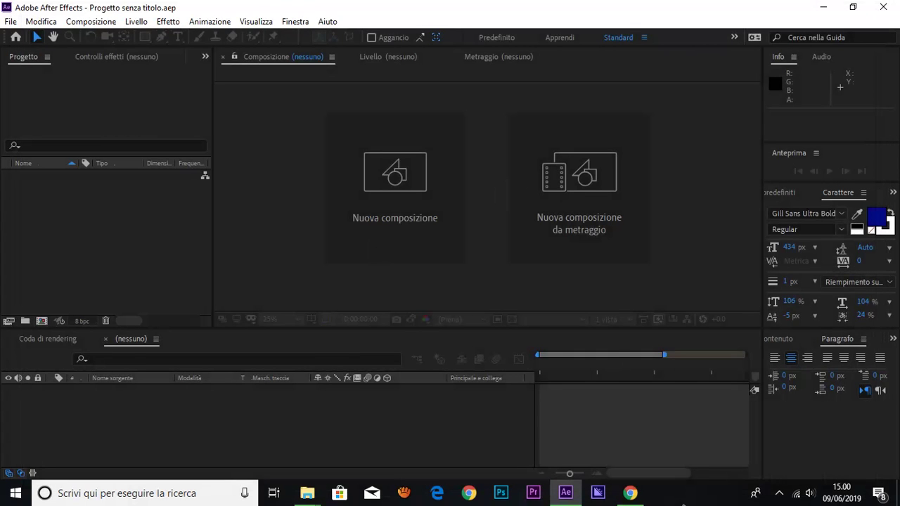